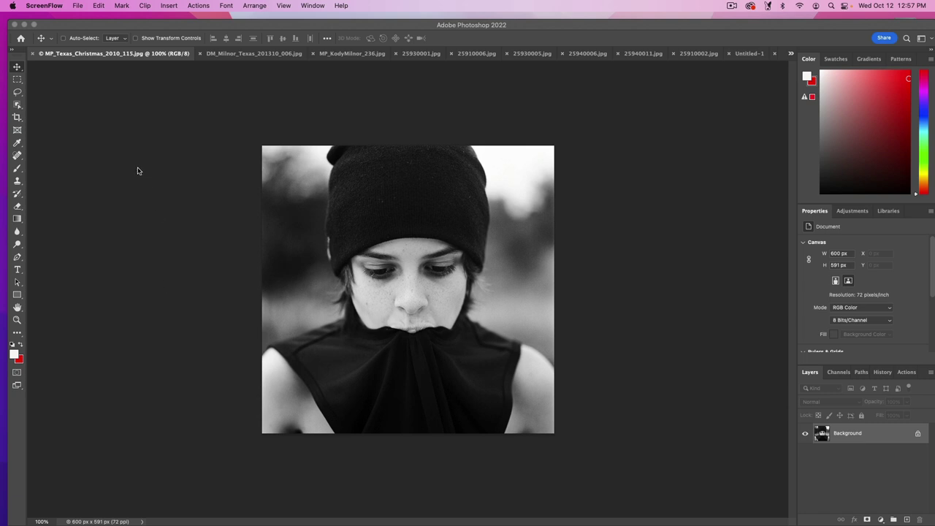
# Flip back and forth between the beanie portrait and the DM_Milnor_Texas jumping-figure photo.
pyautogui.click(236, 58)
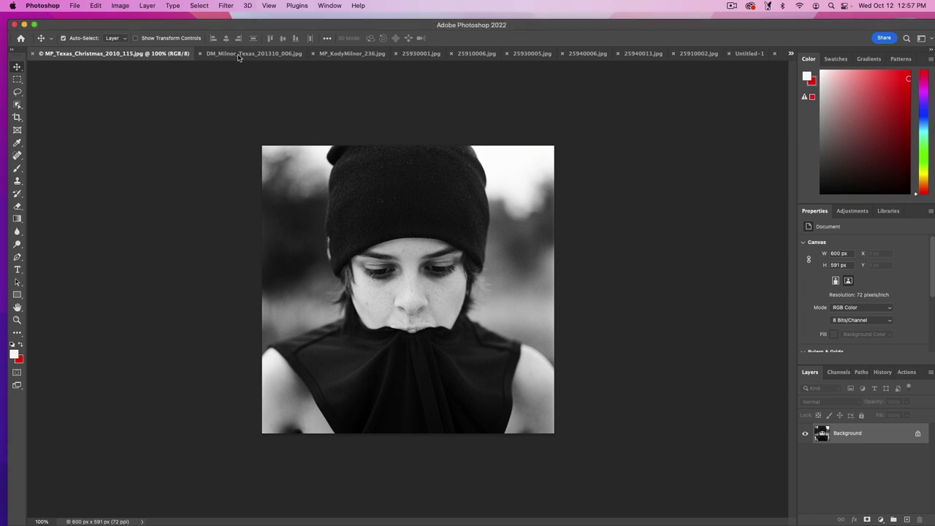
pyautogui.click(238, 56)
pyautogui.click(103, 55)
pyautogui.click(252, 56)
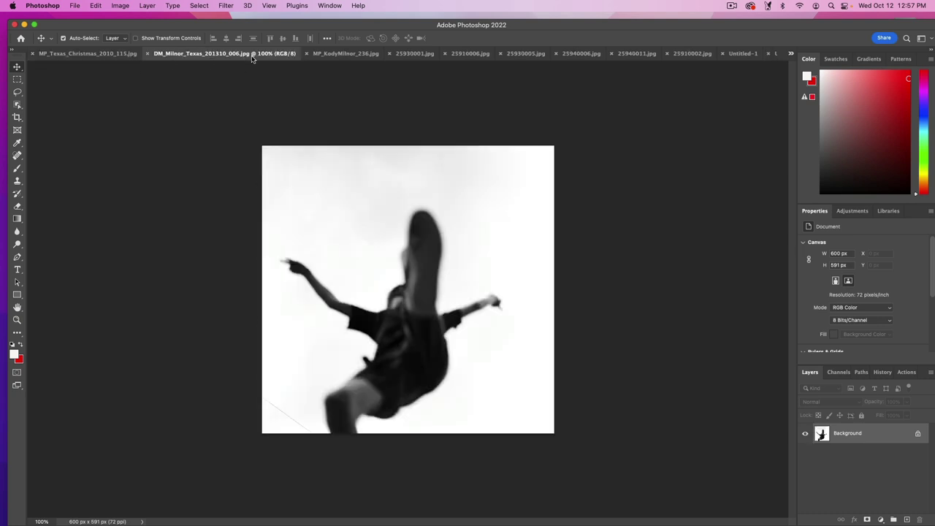
pyautogui.click(109, 55)
pyautogui.click(213, 57)
pyautogui.click(135, 57)
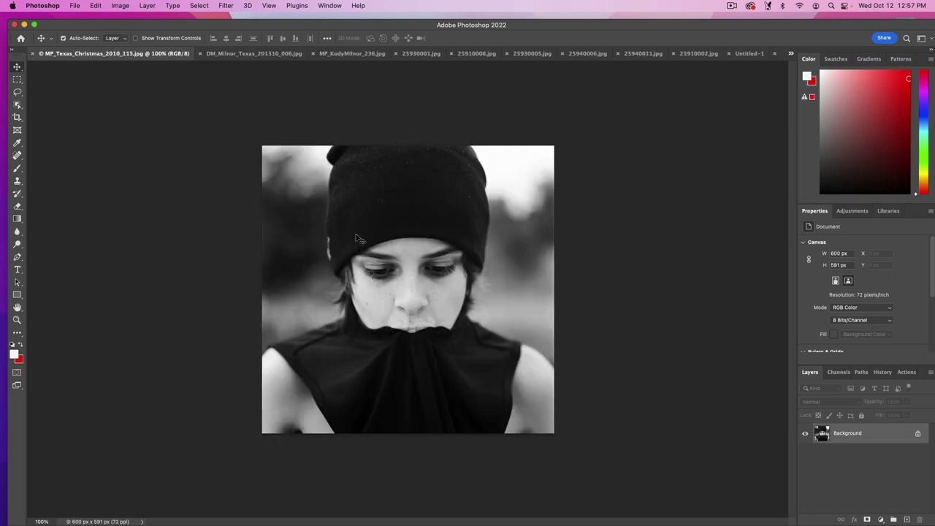
# Try white brush strokes on the portrait's top, shoulders and arm, shrinking the brush to 20, then undo them.
pyautogui.click(17, 168)
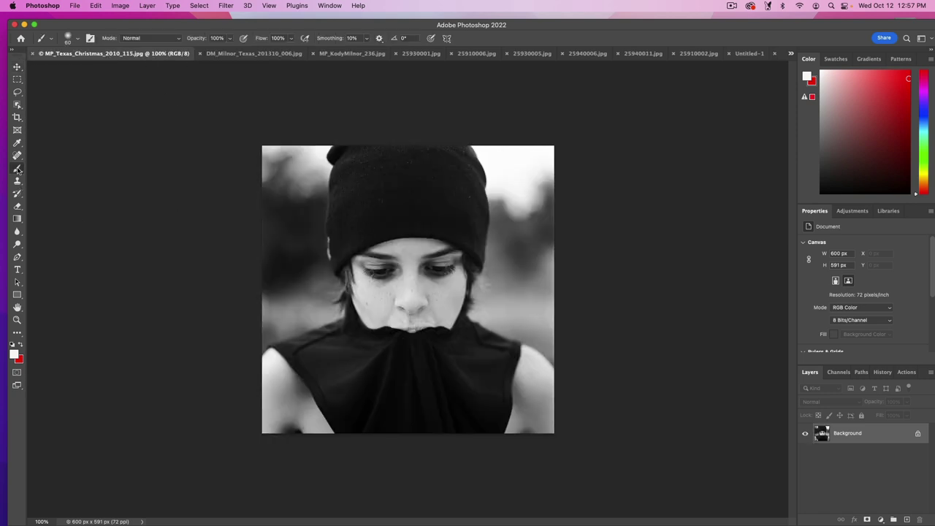
pyautogui.moveTo(309, 200); pyautogui.dragTo(618, 223)
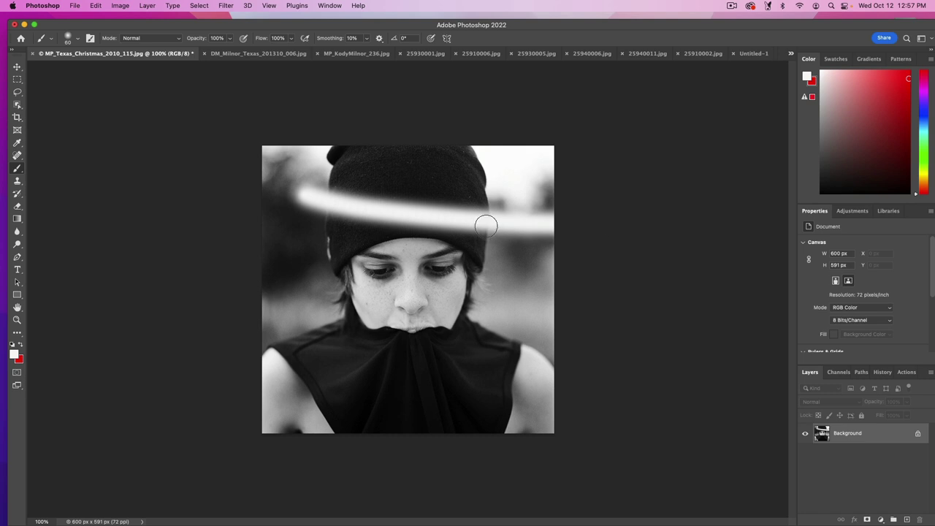
pyautogui.press('super+z')
pyautogui.press('[')
pyautogui.press('[')
pyautogui.press('[')
pyautogui.press('[')
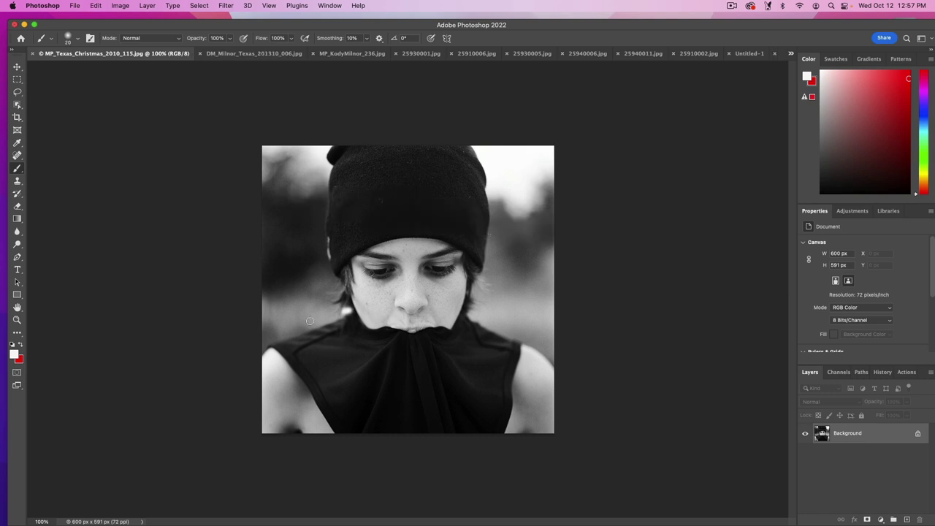
pyautogui.moveTo(278, 339); pyautogui.dragTo(349, 309)
pyautogui.moveTo(459, 311)
pyautogui.mouseDown()
pyautogui.moveTo(514, 337)
pyautogui.moveTo(520, 361)
pyautogui.moveTo(504, 435)
pyautogui.mouseUp()
pyautogui.moveTo(267, 341)
pyautogui.mouseDown()
pyautogui.moveTo(317, 376)
pyautogui.moveTo(340, 434)
pyautogui.mouseUp()
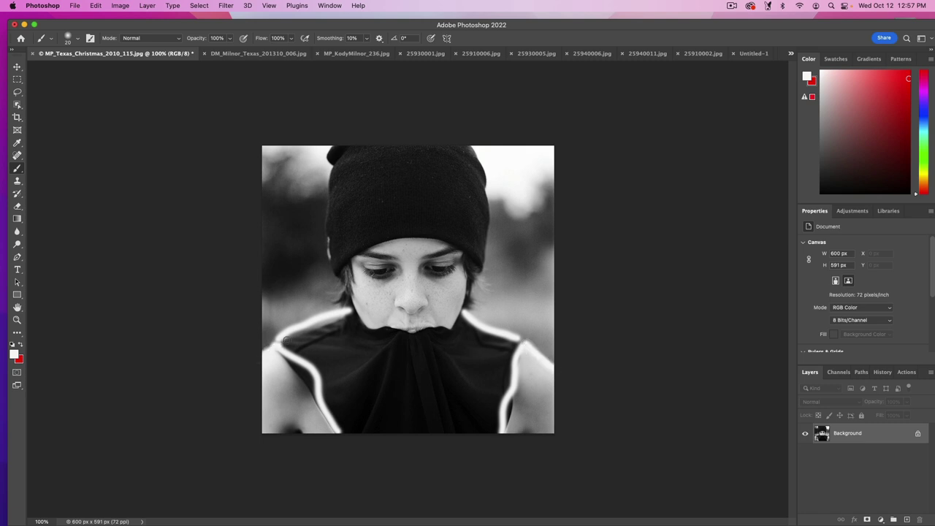
pyautogui.press('super+z')
pyautogui.press('super+z')
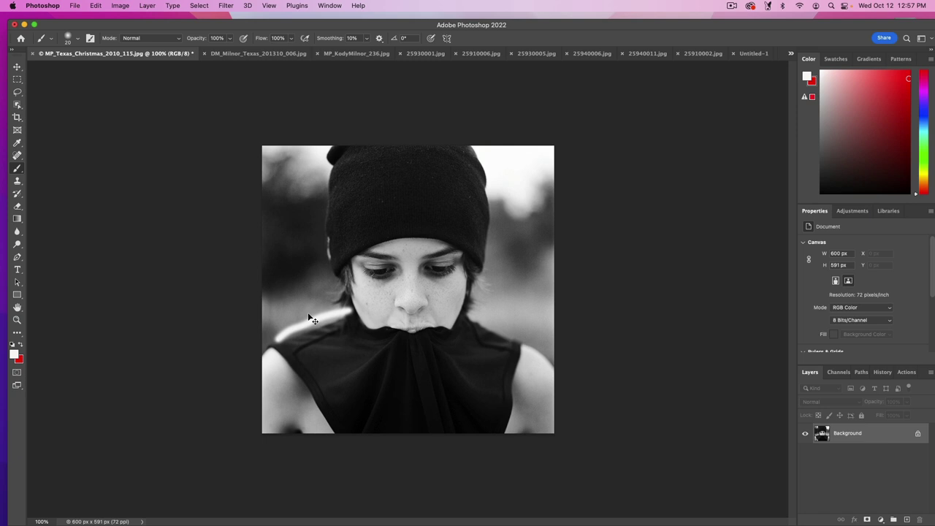
pyautogui.press('super+z')
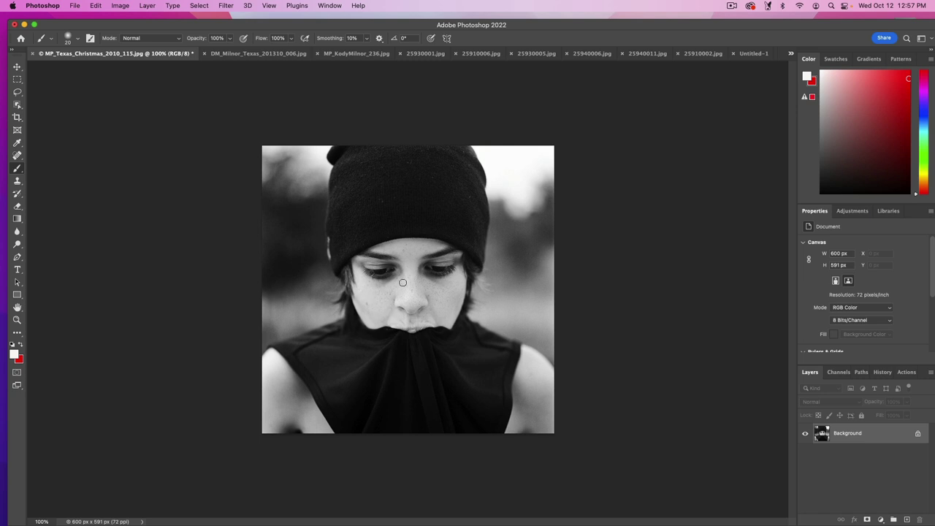
# Dab white marks on the hair, beanie and shirt, undo them, and switch to the jumping-figure photo.
pyautogui.moveTo(487, 278)
pyautogui.mouseDown()
pyautogui.moveTo(474, 262)
pyautogui.moveTo(487, 276)
pyautogui.mouseUp()
pyautogui.click(346, 177)
pyautogui.moveTo(380, 175); pyautogui.dragTo(400, 175)
pyautogui.moveTo(408, 381); pyautogui.dragTo(435, 383)
pyautogui.press('super+z')
pyautogui.press('super+z')
pyautogui.click(250, 58)
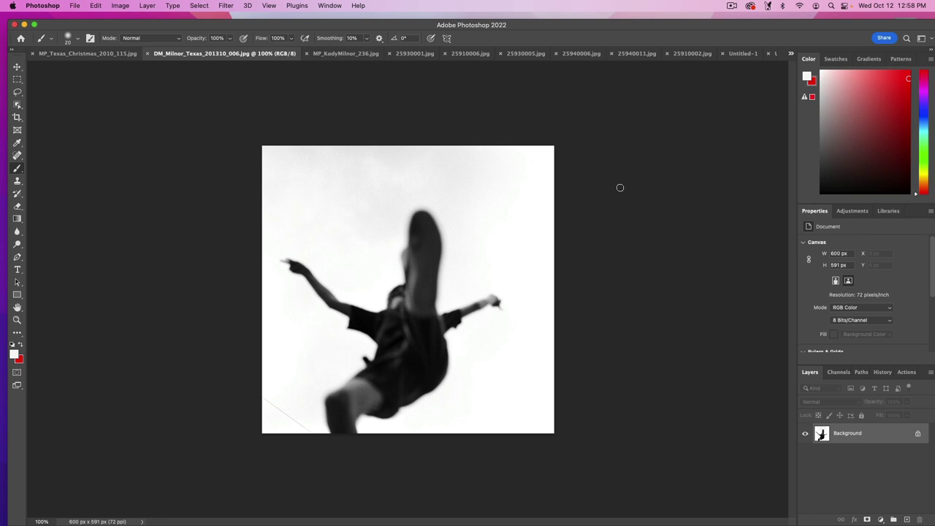
pyautogui.moveTo(460, 177); pyautogui.dragTo(477, 184)
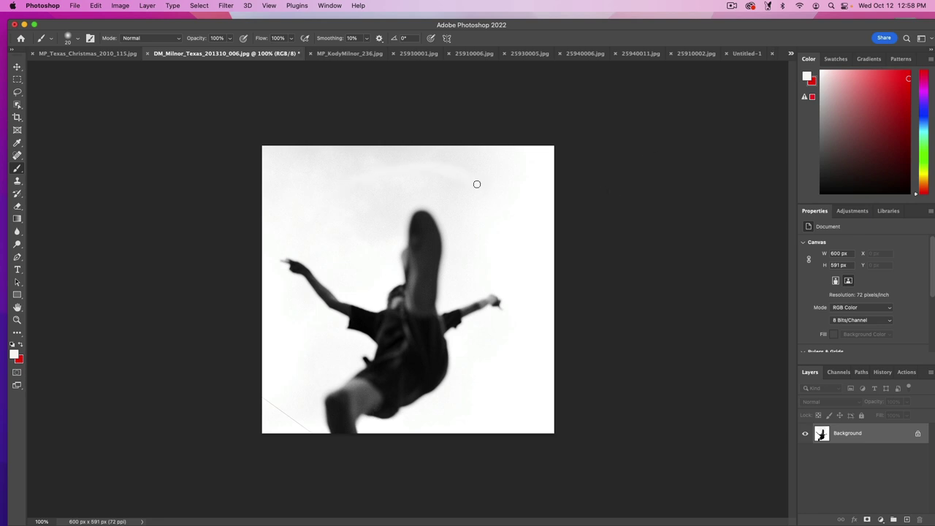
pyautogui.press('super+z')
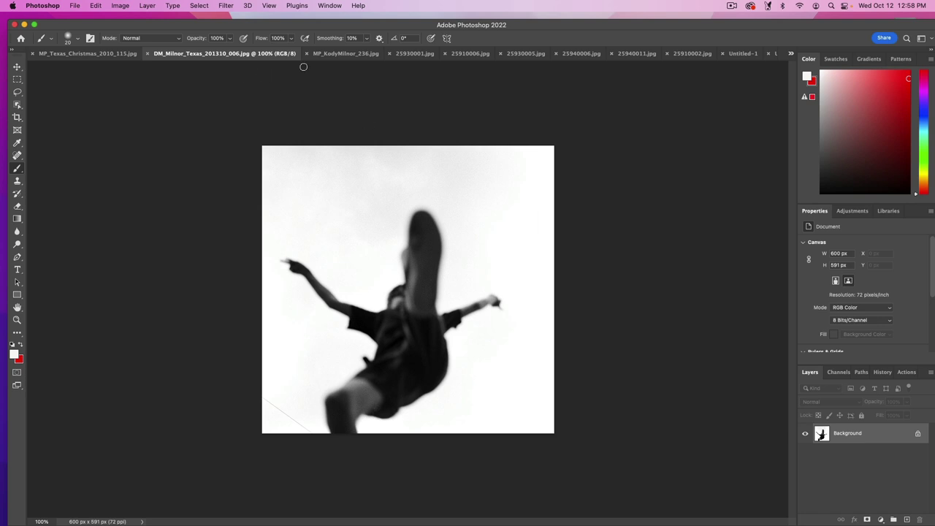
pyautogui.click(344, 56)
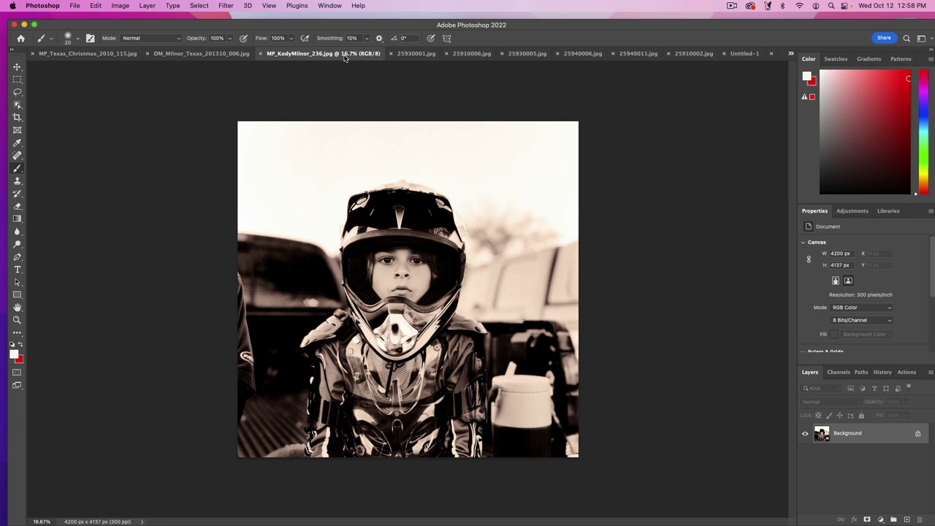
pyautogui.click(417, 55)
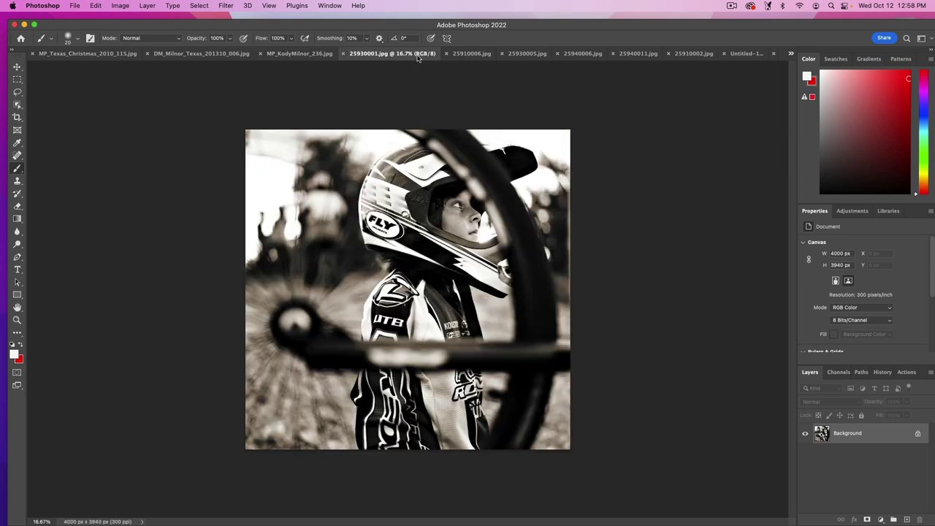
# Close 25930001.jpg and view 25910006, 25930005, 25940006, 25940011 and 25910002.
pyautogui.click(301, 55)
pyautogui.click(391, 53)
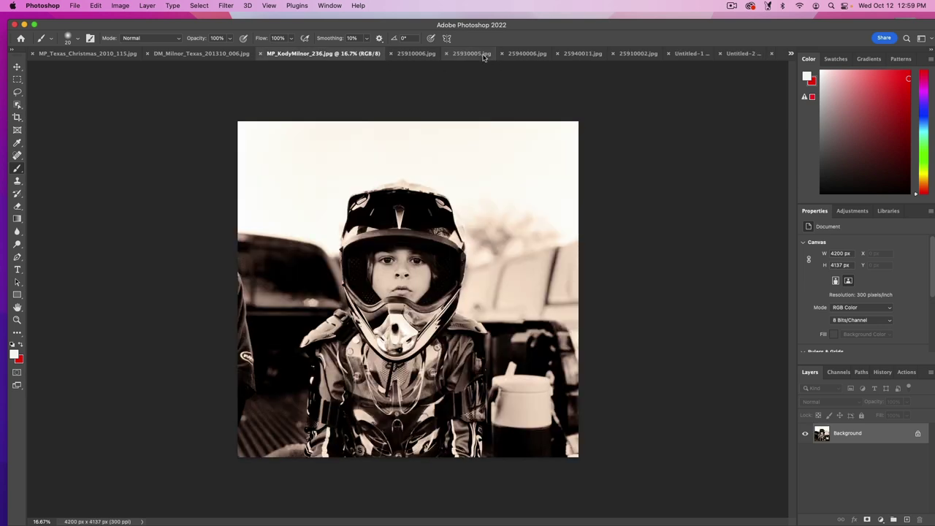
pyautogui.click(415, 57)
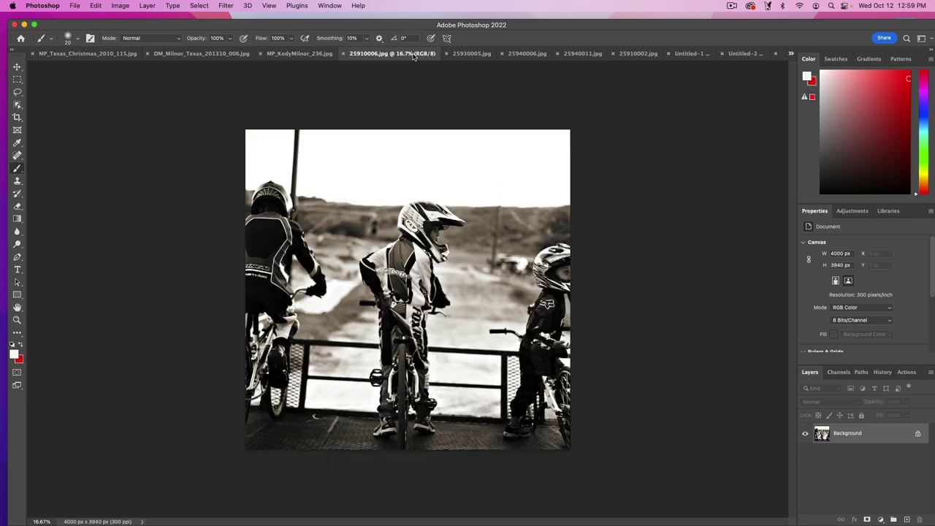
pyautogui.click(472, 56)
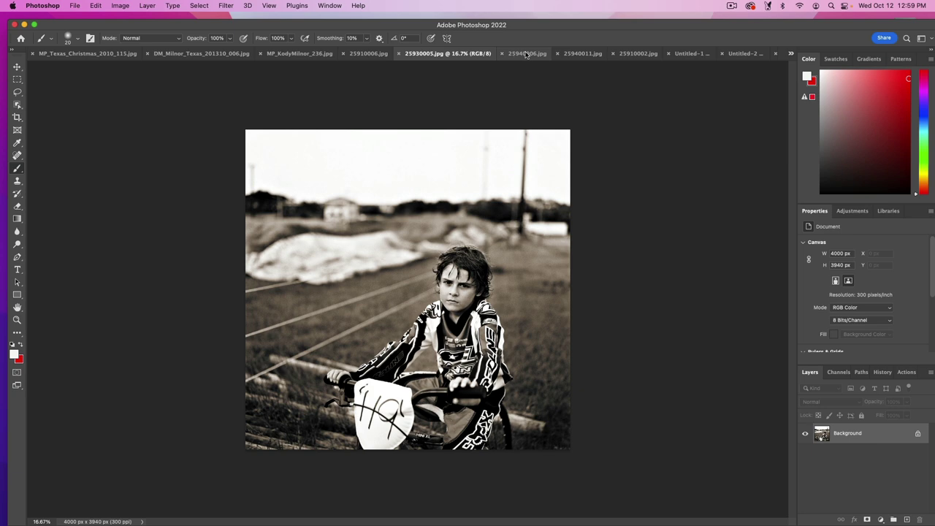
pyautogui.click(527, 55)
pyautogui.click(581, 54)
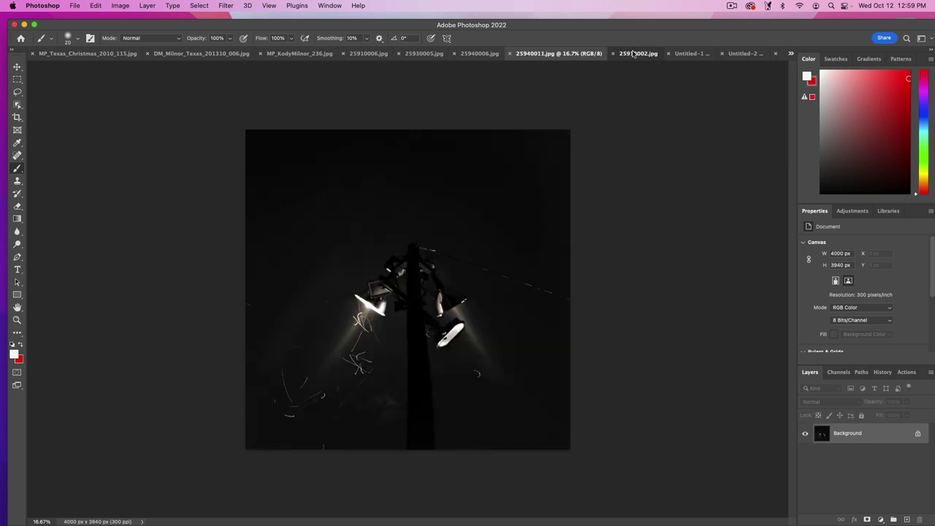
pyautogui.click(635, 54)
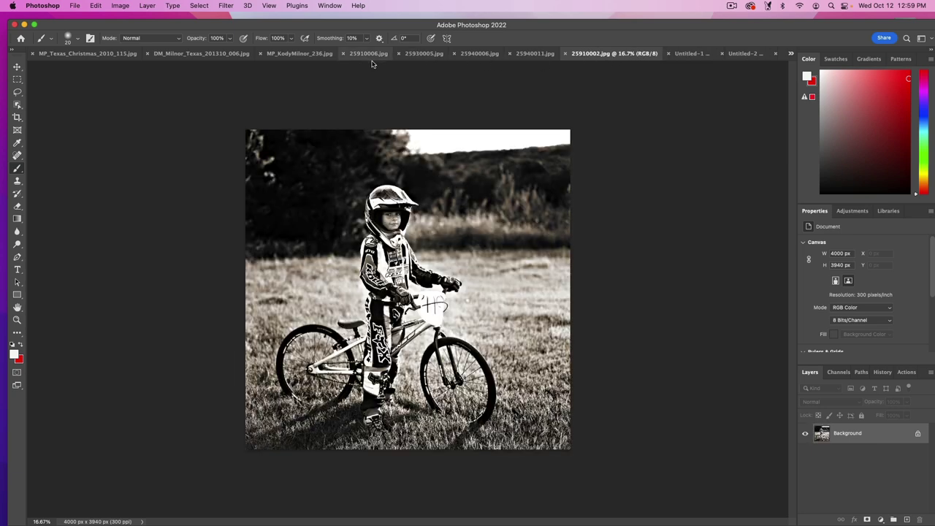
# Cycle through every open photo again, from the beanie portrait to 25910002.jpg.
pyautogui.click(292, 54)
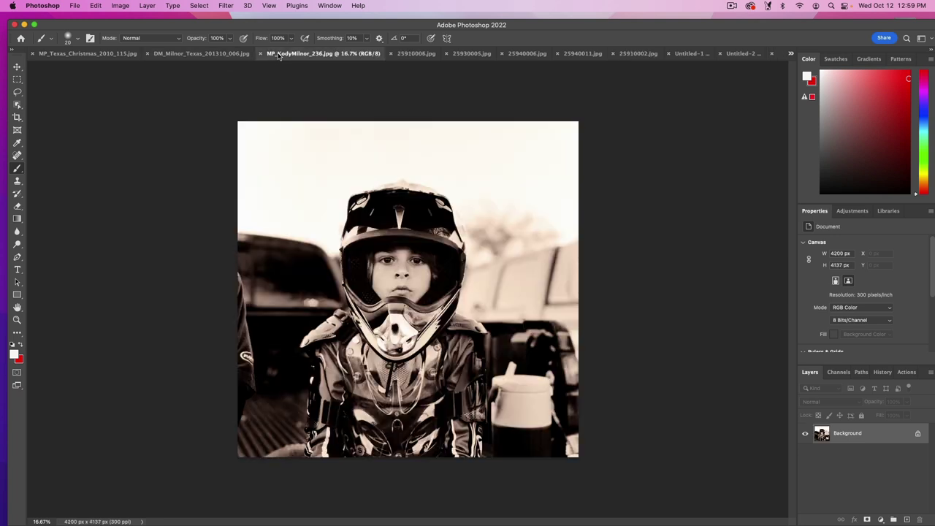
pyautogui.click(112, 55)
pyautogui.click(220, 54)
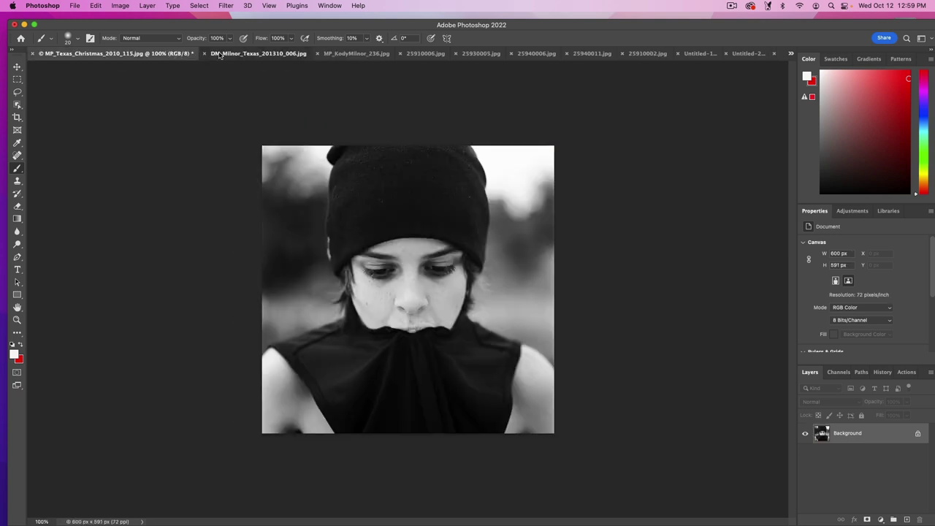
pyautogui.click(365, 54)
pyautogui.click(418, 54)
pyautogui.click(473, 54)
pyautogui.click(526, 54)
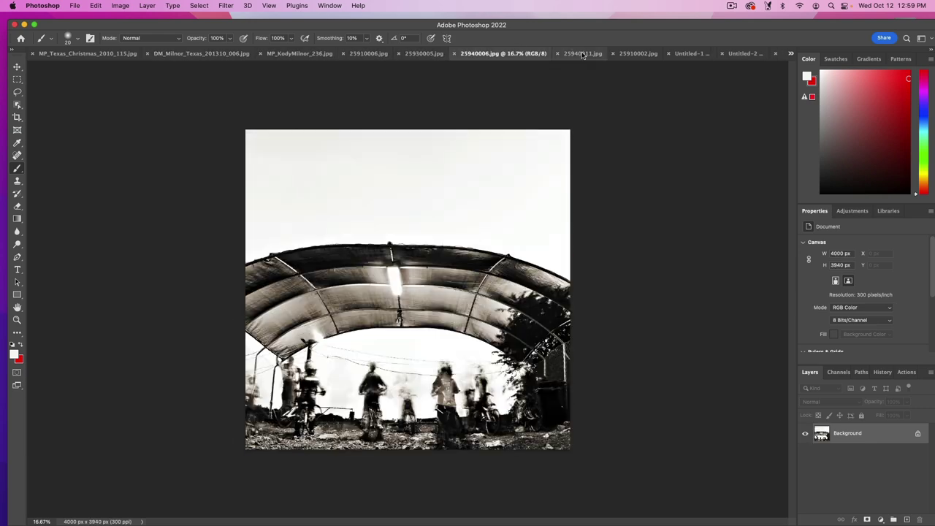
pyautogui.click(580, 54)
pyautogui.click(627, 55)
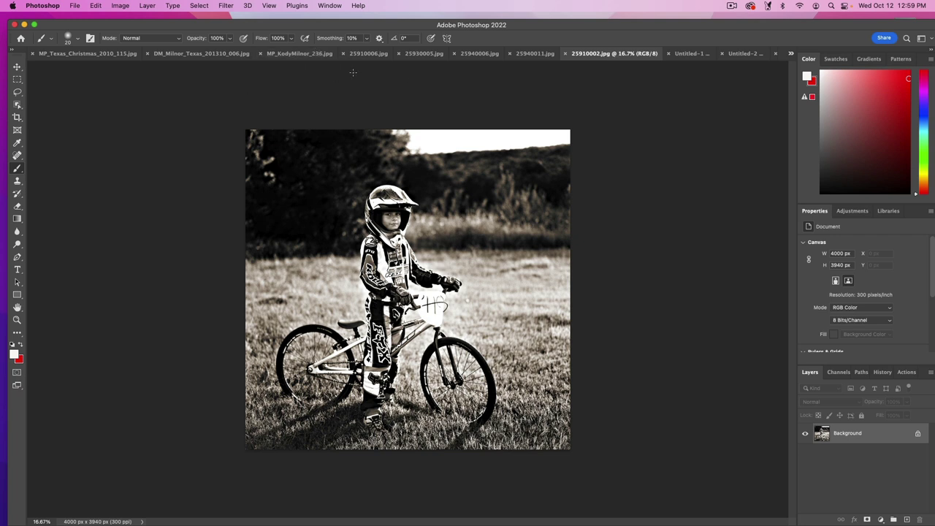
# On the helmet portrait, circle the eyes and cup in white, undo both, then switch to 25910006.jpg.
pyautogui.click(270, 55)
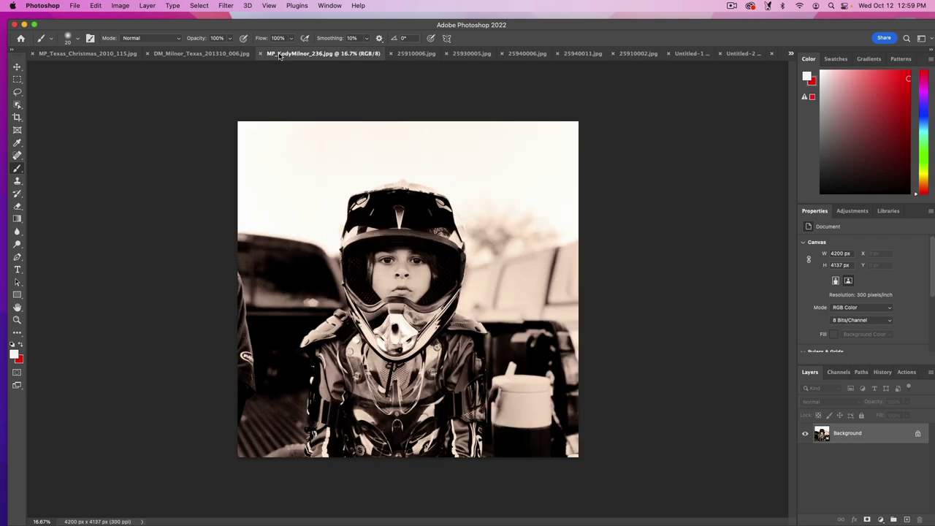
pyautogui.moveTo(371, 261)
pyautogui.mouseDown()
pyautogui.moveTo(428, 253)
pyautogui.moveTo(402, 265)
pyautogui.moveTo(441, 266)
pyautogui.mouseUp()
pyautogui.press('super+z')
pyautogui.moveTo(541, 365)
pyautogui.mouseDown()
pyautogui.moveTo(494, 366)
pyautogui.moveTo(469, 424)
pyautogui.moveTo(544, 369)
pyautogui.mouseUp()
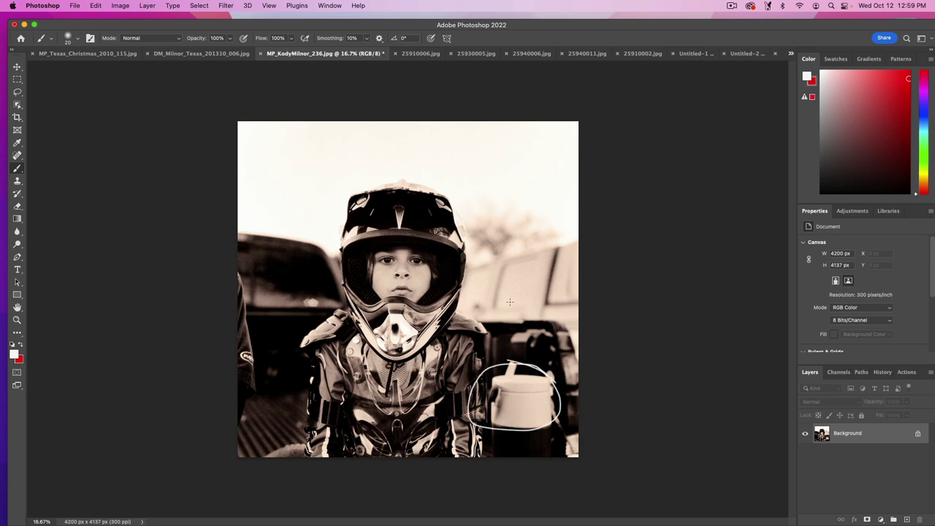
pyautogui.press('super+z')
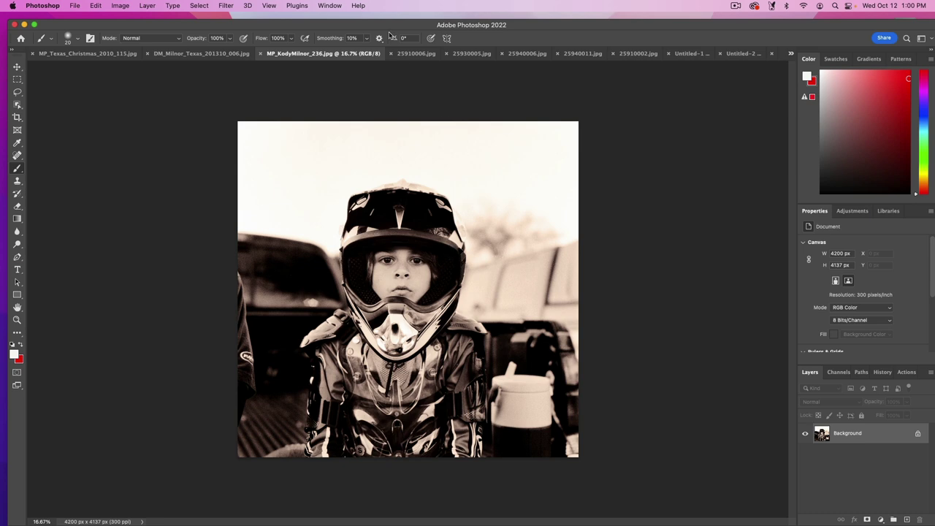
pyautogui.click(415, 55)
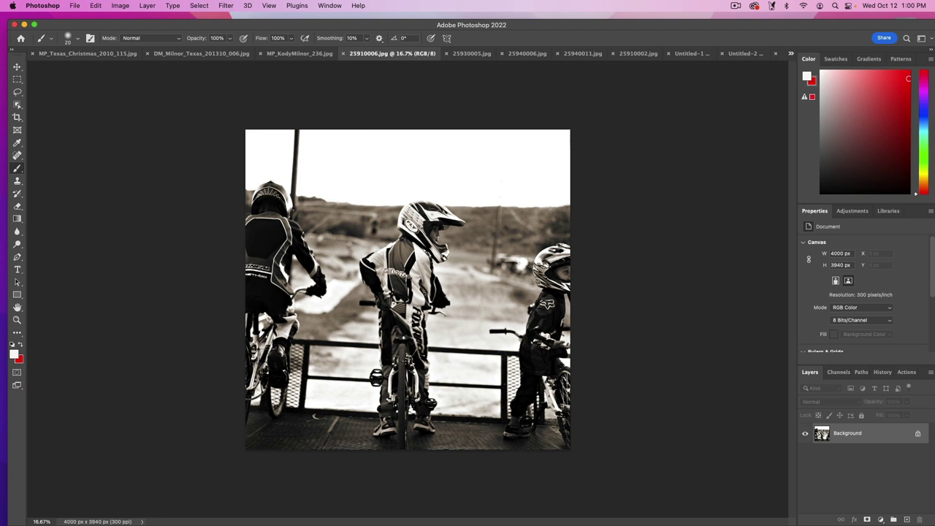
# Loop white around the middle rider's front wheel and helmet, undoing each mark.
pyautogui.moveTo(403, 352)
pyautogui.mouseDown()
pyautogui.moveTo(395, 413)
pyautogui.moveTo(407, 337)
pyautogui.moveTo(427, 321)
pyautogui.mouseUp()
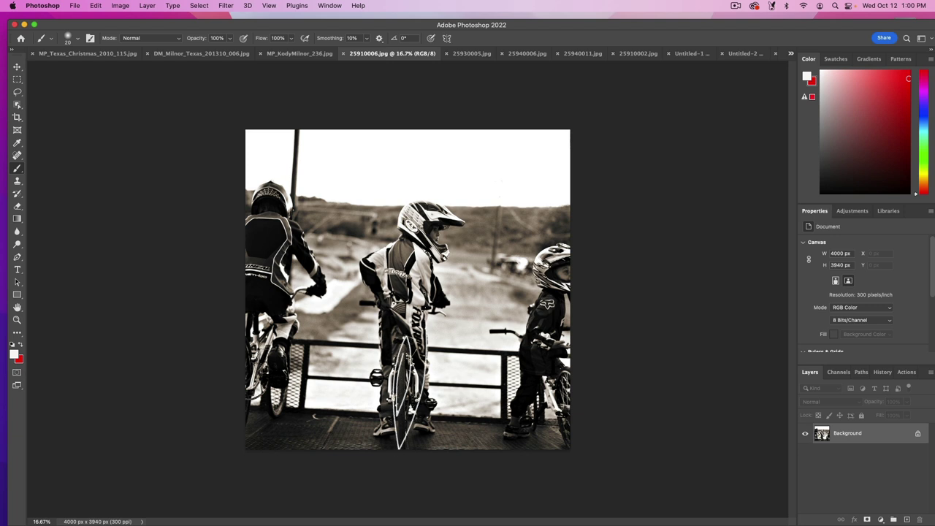
pyautogui.press('super+z')
pyautogui.moveTo(415, 261)
pyautogui.mouseDown()
pyautogui.moveTo(376, 223)
pyautogui.moveTo(448, 190)
pyautogui.moveTo(467, 230)
pyautogui.moveTo(457, 249)
pyautogui.mouseUp()
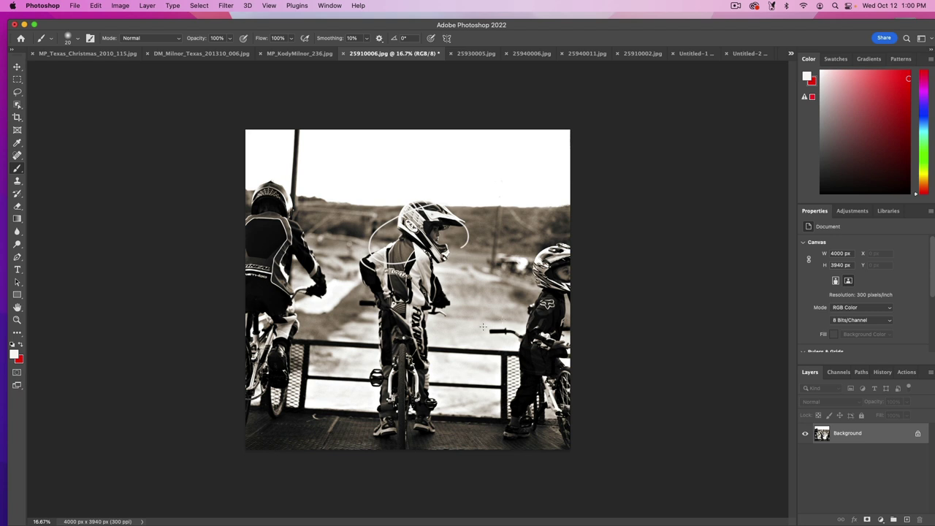
pyautogui.press('super+z')
pyautogui.click(472, 55)
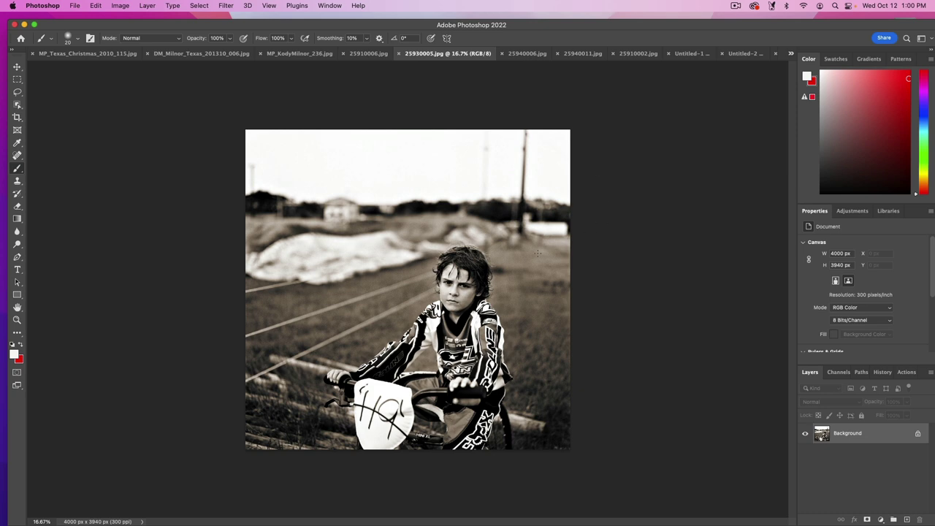
pyautogui.moveTo(536, 260)
pyautogui.mouseDown()
pyautogui.moveTo(527, 250)
pyautogui.moveTo(343, 305)
pyautogui.moveTo(504, 245)
pyautogui.mouseUp()
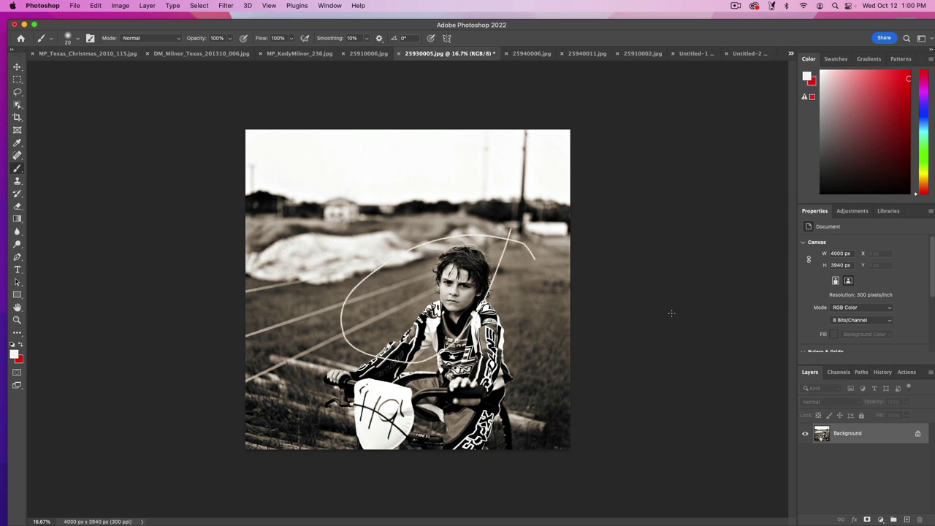
pyautogui.press('super+z')
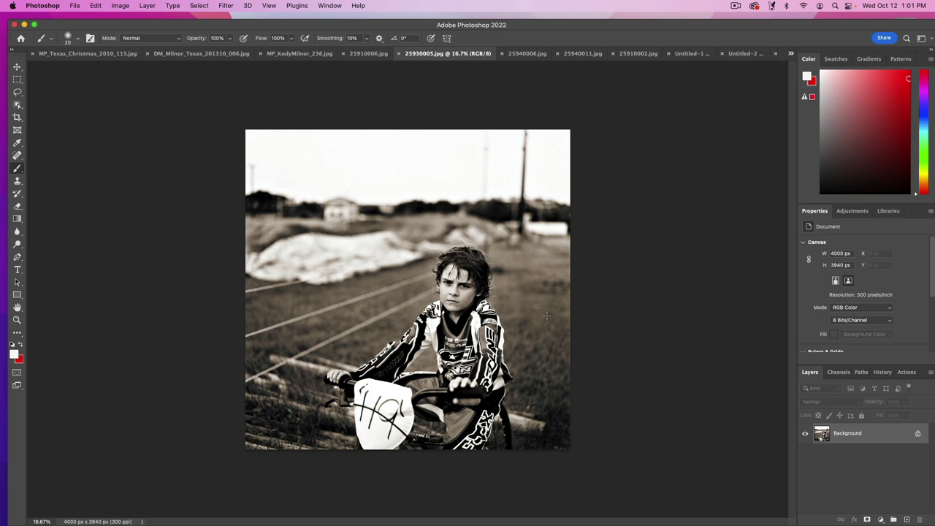
pyautogui.moveTo(536, 349)
pyautogui.mouseDown()
pyautogui.moveTo(532, 296)
pyautogui.moveTo(513, 260)
pyautogui.moveTo(431, 243)
pyautogui.moveTo(341, 302)
pyautogui.mouseUp()
pyautogui.moveTo(387, 232)
pyautogui.mouseDown()
pyautogui.moveTo(230, 257)
pyautogui.moveTo(346, 261)
pyautogui.moveTo(395, 229)
pyautogui.mouseUp()
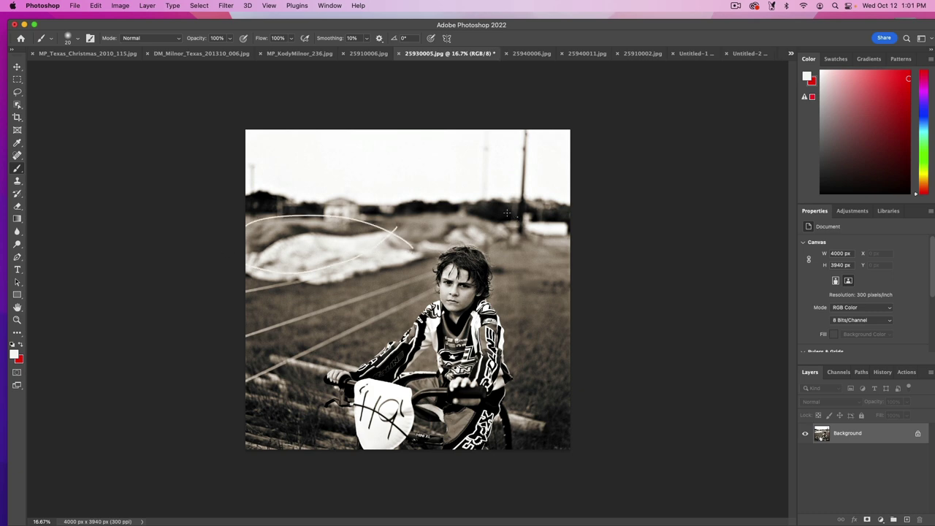
pyautogui.moveTo(517, 216); pyautogui.dragTo(405, 229)
pyautogui.press('super+z')
pyautogui.press('super+z')
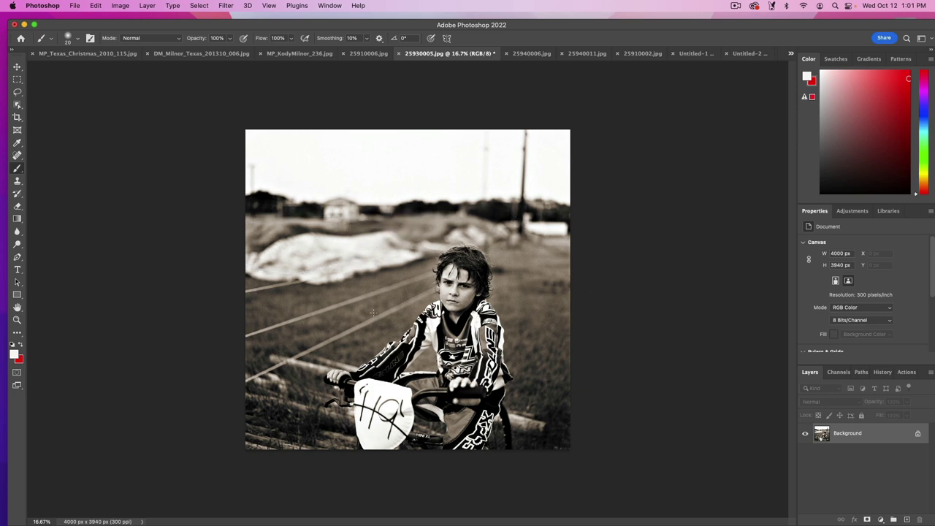
pyautogui.moveTo(264, 363); pyautogui.dragTo(360, 309)
pyautogui.moveTo(250, 323); pyautogui.dragTo(365, 286)
pyautogui.moveTo(241, 297); pyautogui.dragTo(419, 255)
pyautogui.moveTo(371, 320); pyautogui.dragTo(438, 296)
pyautogui.moveTo(378, 280); pyautogui.dragTo(400, 275)
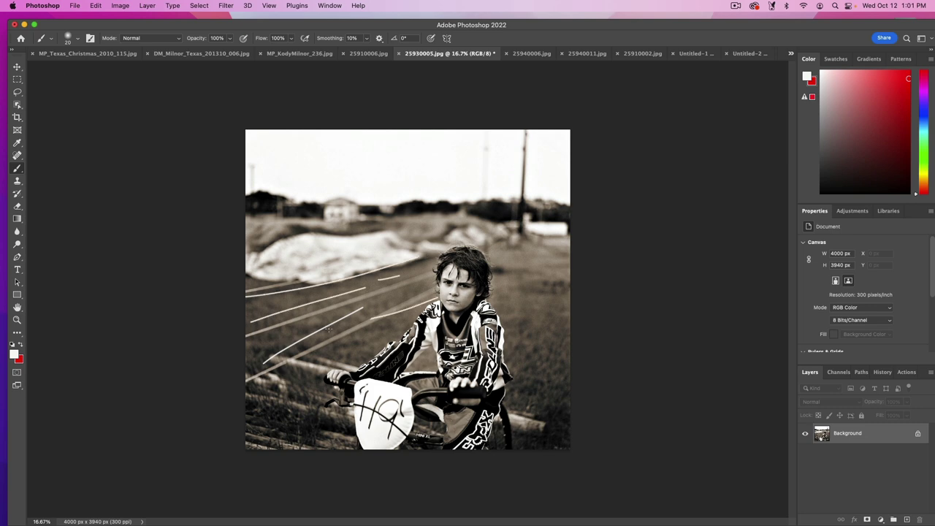
pyautogui.moveTo(281, 341)
pyautogui.mouseDown()
pyautogui.moveTo(397, 295)
pyautogui.moveTo(376, 276)
pyautogui.mouseUp()
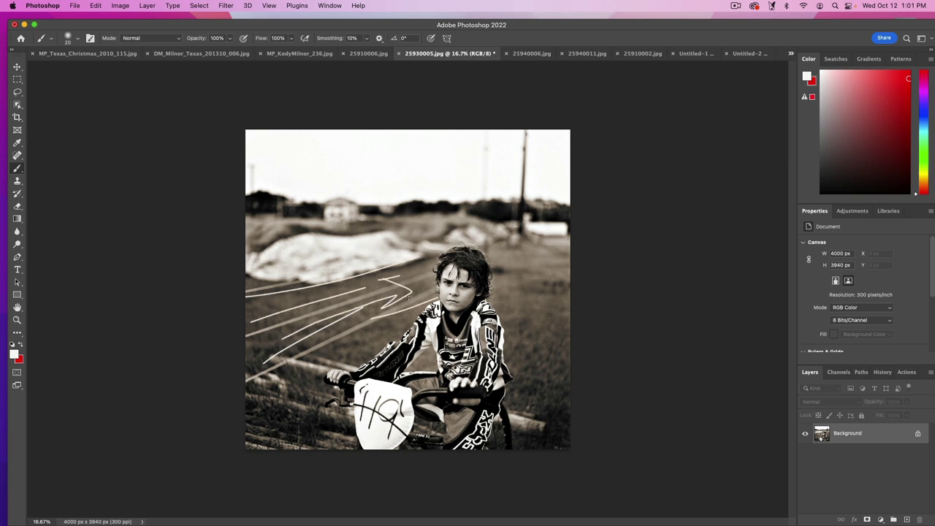
pyautogui.press('super+z')
pyautogui.press('super+z')
pyautogui.press('super+z')
pyautogui.press('super+z')
pyautogui.press('super+z')
pyautogui.press('super+z')
pyautogui.press('super+z')
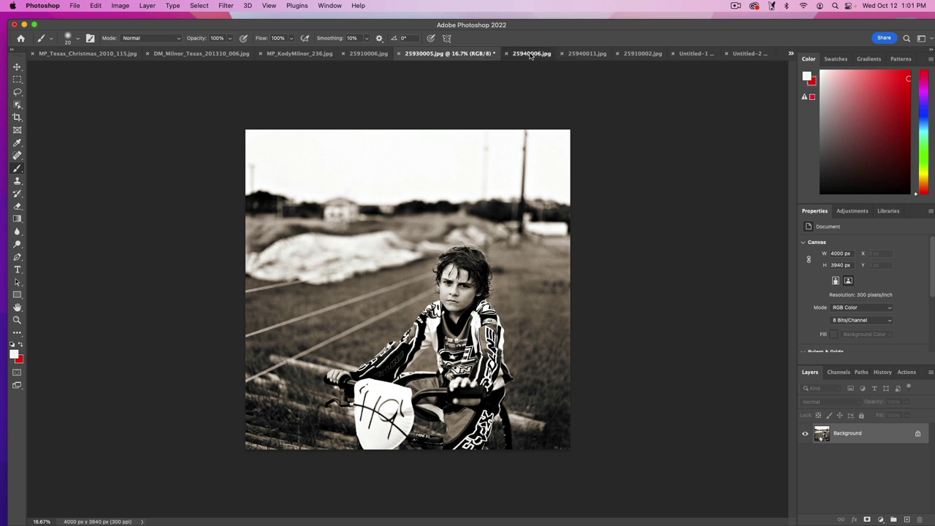
pyautogui.click(531, 55)
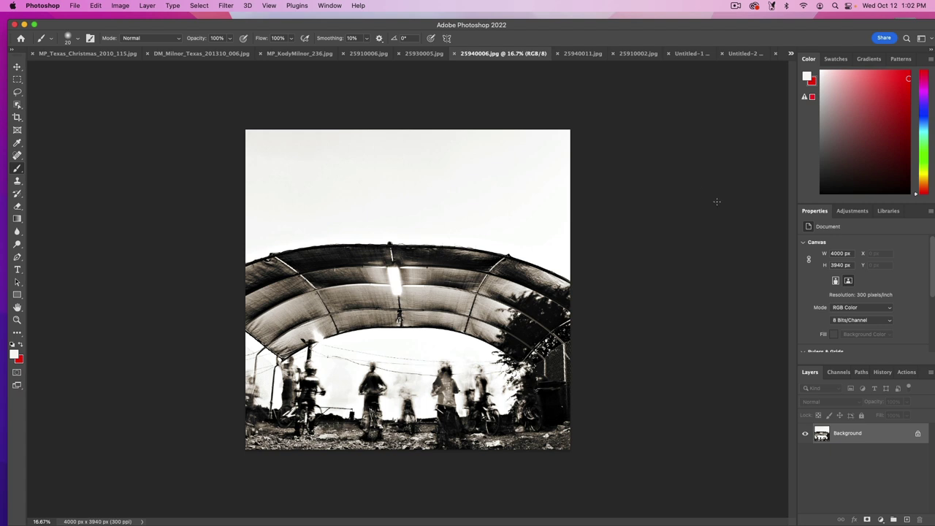
# Switch to the 25940011.jpg night photo of the lit lamp pole.
pyautogui.click(584, 54)
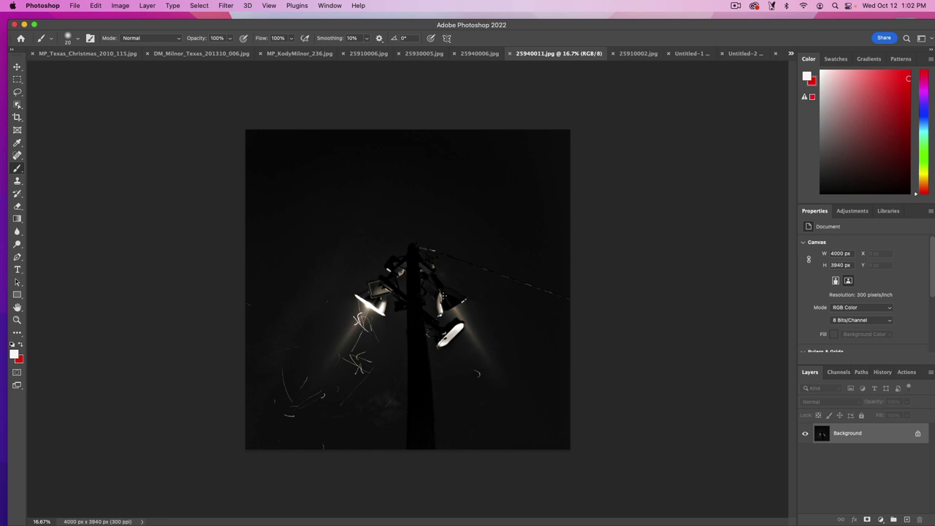
# Add four white marks around the lamp and pole, undo them, then switch to 25910002.jpg.
pyautogui.moveTo(297, 361)
pyautogui.mouseDown()
pyautogui.moveTo(374, 306)
pyautogui.moveTo(312, 337)
pyautogui.mouseUp()
pyautogui.moveTo(466, 371)
pyautogui.mouseDown()
pyautogui.moveTo(488, 369)
pyautogui.moveTo(471, 389)
pyautogui.mouseUp()
pyautogui.moveTo(517, 269); pyautogui.dragTo(532, 275)
pyautogui.moveTo(391, 227); pyautogui.dragTo(381, 244)
pyautogui.press('super+z')
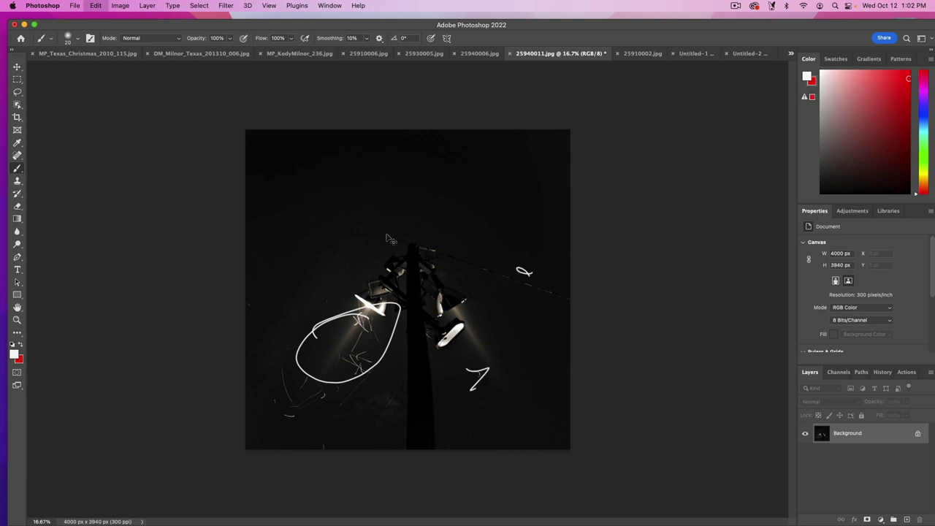
pyautogui.press('super+z')
pyautogui.press('super+z')
pyautogui.press('super+z')
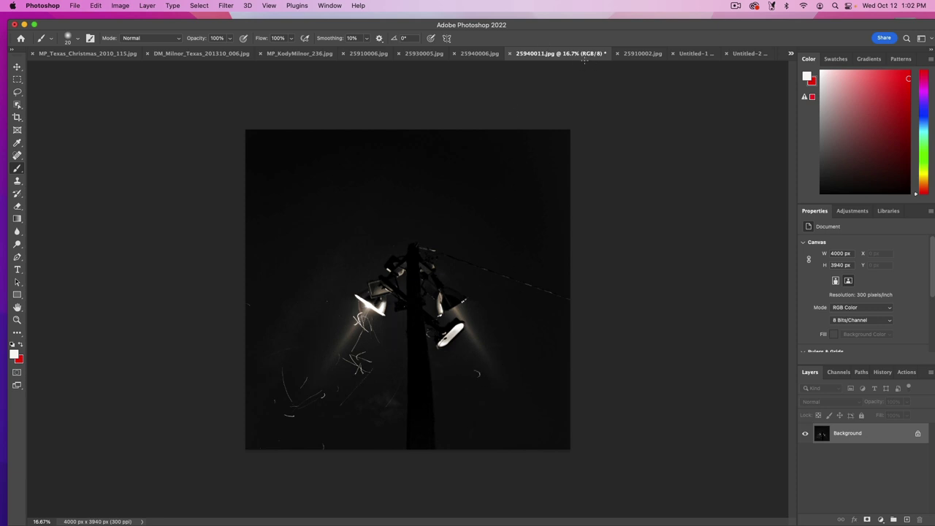
pyautogui.click(634, 55)
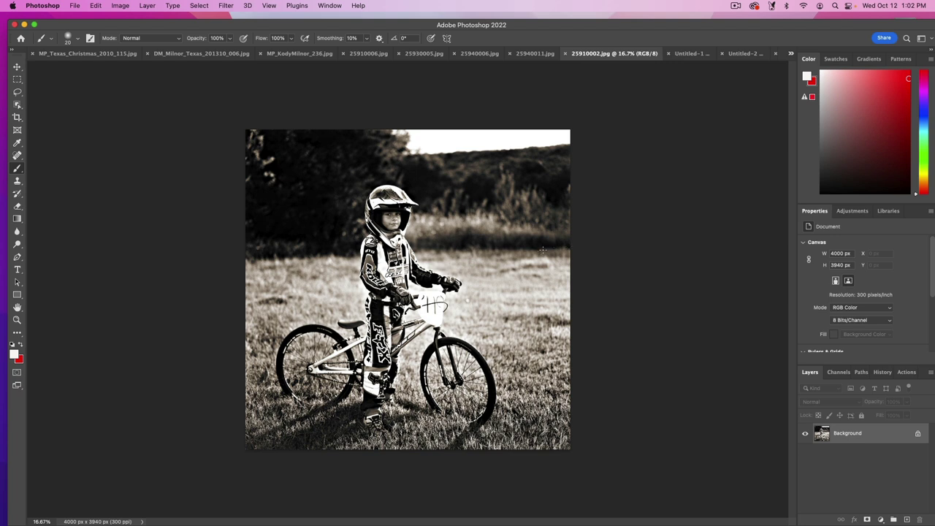
pyautogui.moveTo(511, 281); pyautogui.dragTo(425, 280)
pyautogui.moveTo(532, 231); pyautogui.dragTo(429, 231)
pyautogui.moveTo(539, 167); pyautogui.dragTo(418, 163)
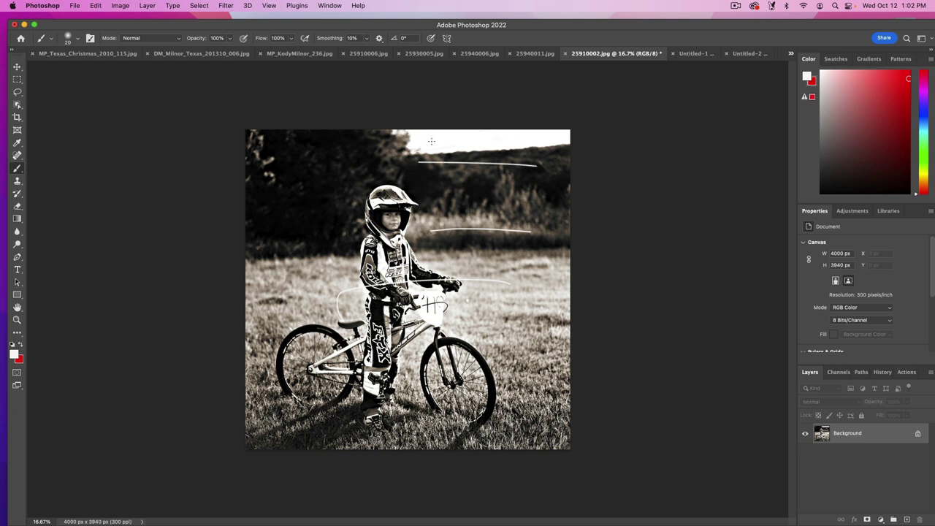
pyautogui.press('super+z')
pyautogui.press('super+z')
pyautogui.press('super+z')
pyautogui.press('super+z')
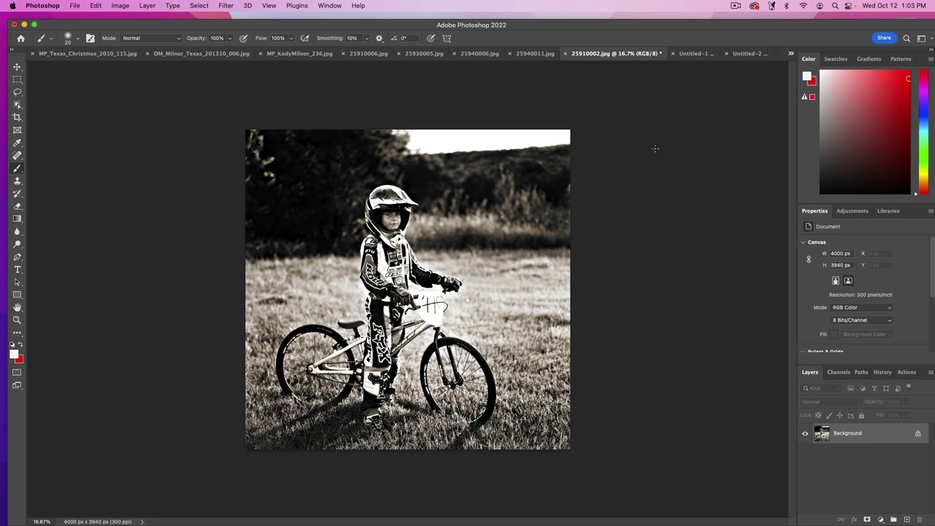
pyautogui.moveTo(380, 203)
pyautogui.mouseDown()
pyautogui.moveTo(413, 207)
pyautogui.moveTo(424, 193)
pyautogui.mouseUp()
pyautogui.press('super+z')
# Compare the Untitled-1 two-photo strip with the single photos, then switch to Untitled-2.
pyautogui.click(695, 54)
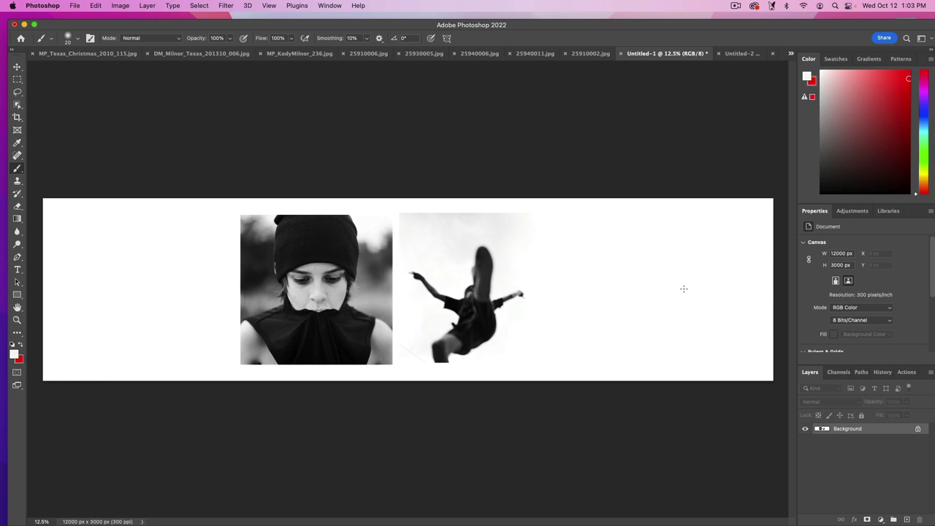
pyautogui.click(590, 54)
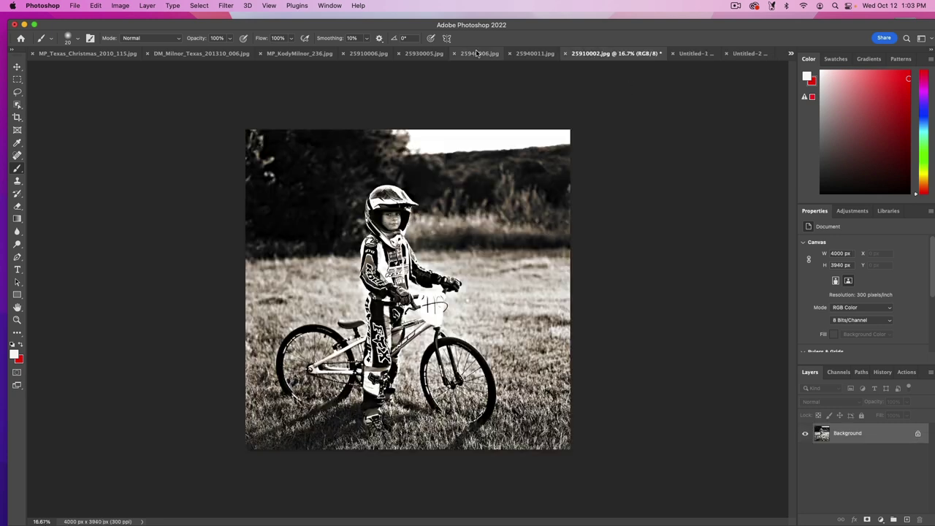
pyautogui.hotkey('ctrl', 'shift', 'Tab')
pyautogui.hotkey('ctrl', 'shift', 'Tab')
pyautogui.hotkey('ctrl', 'shift', 'Tab')
pyautogui.hotkey('ctrl', 'shift', 'Tab')
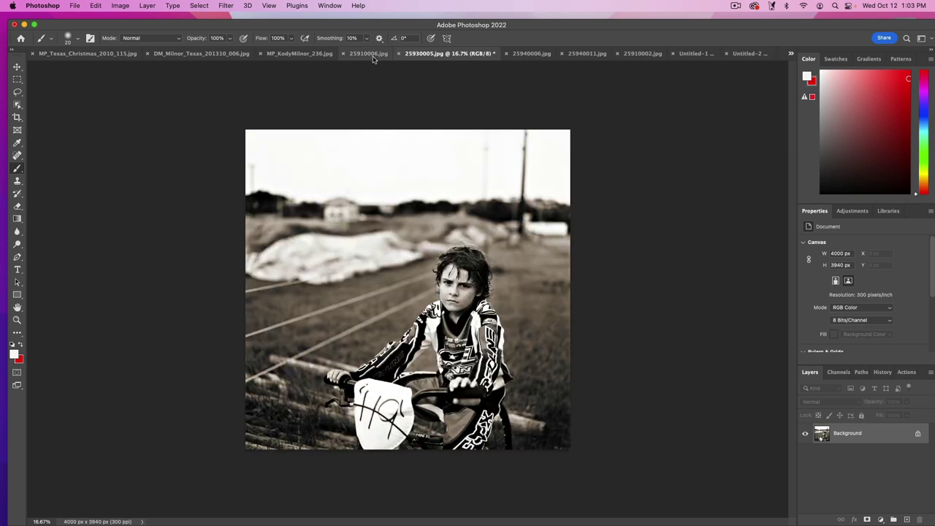
pyautogui.click(645, 54)
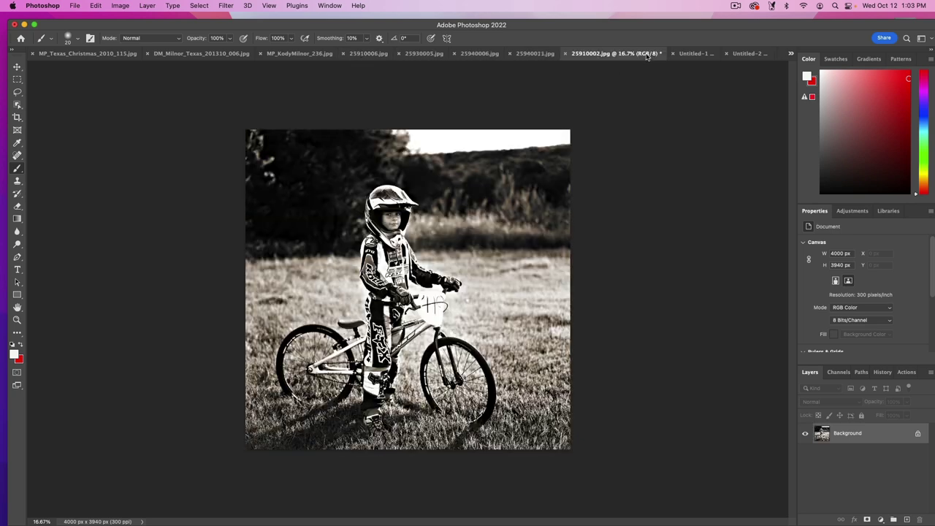
pyautogui.click(695, 55)
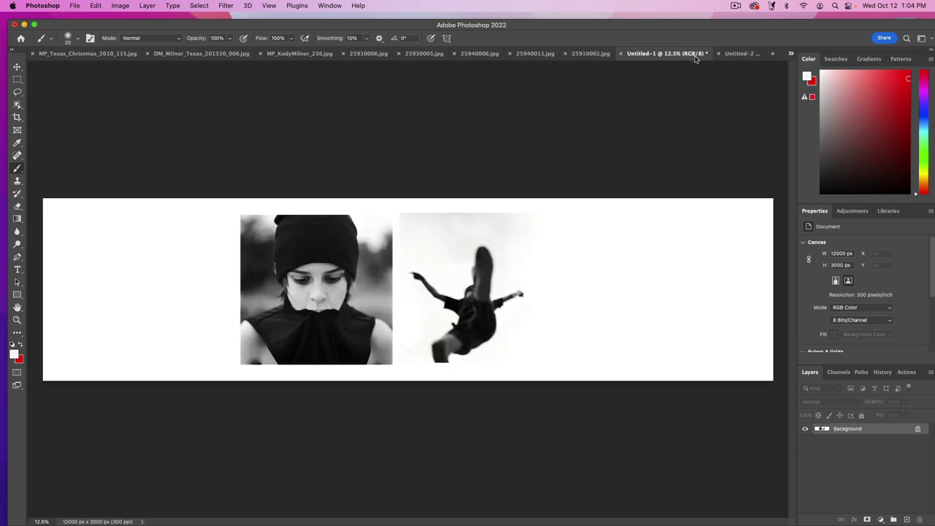
pyautogui.click(738, 55)
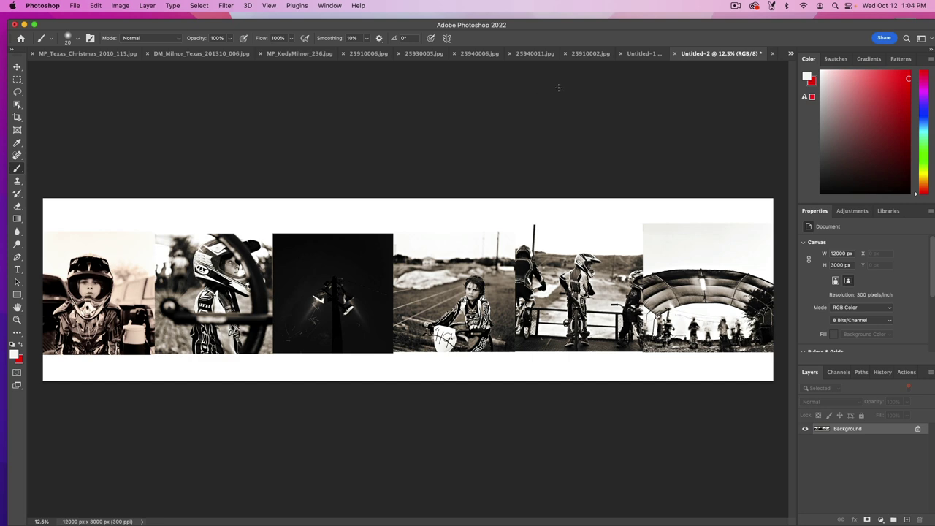
# After checking 25910002.jpg, circle helmets and heads in Untitled-2's first, second and fourth photos, then undo.
pyautogui.click(583, 54)
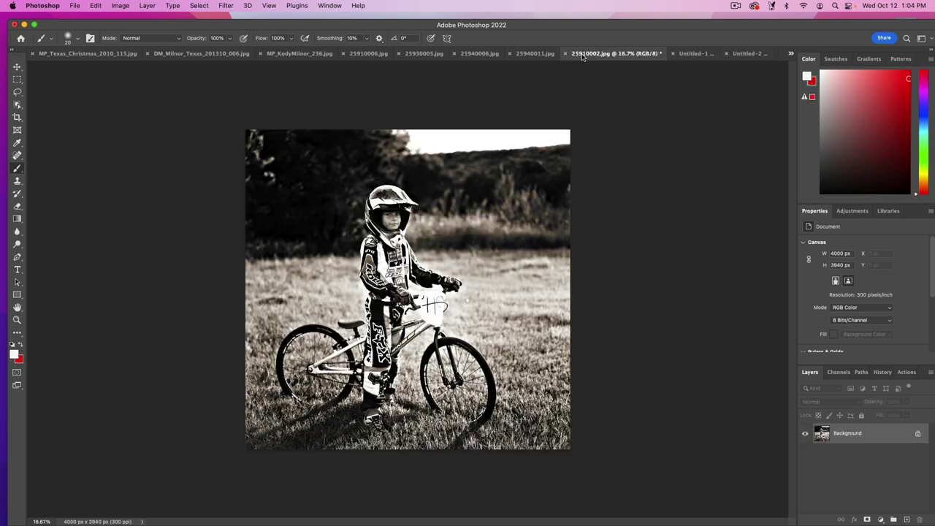
pyautogui.click(748, 54)
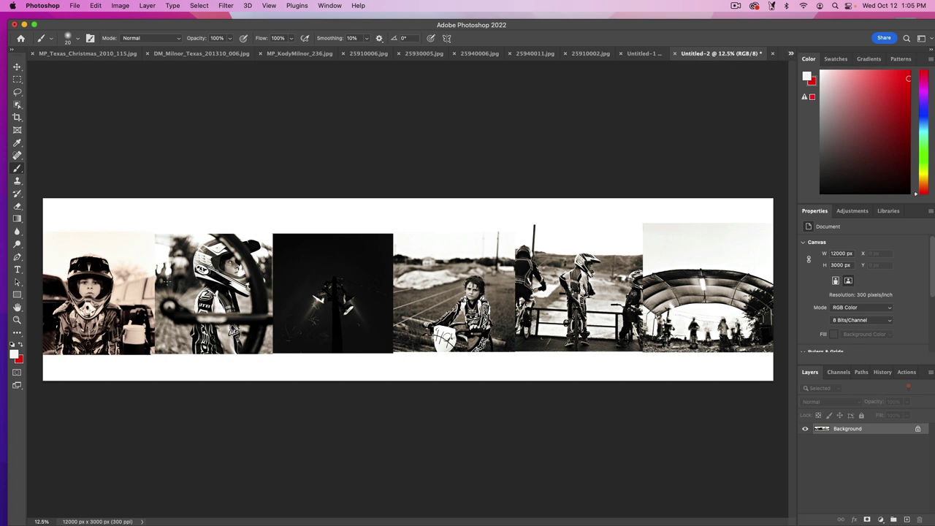
pyautogui.moveTo(73, 310)
pyautogui.mouseDown()
pyautogui.moveTo(46, 286)
pyautogui.moveTo(109, 269)
pyautogui.mouseUp()
pyautogui.press('super+z')
pyautogui.moveTo(490, 288)
pyautogui.mouseDown()
pyautogui.moveTo(412, 270)
pyautogui.moveTo(438, 316)
pyautogui.mouseUp()
pyautogui.moveTo(246, 262)
pyautogui.mouseDown()
pyautogui.moveTo(231, 254)
pyautogui.moveTo(213, 321)
pyautogui.mouseUp()
pyautogui.moveTo(112, 265)
pyautogui.mouseDown()
pyautogui.moveTo(89, 284)
pyautogui.moveTo(144, 295)
pyautogui.moveTo(89, 259)
pyautogui.mouseUp()
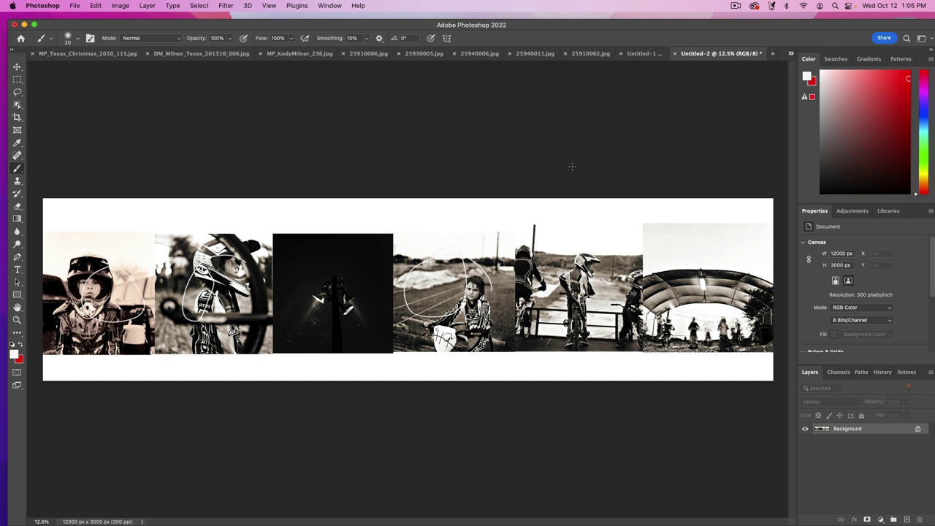
pyautogui.press('super+z')
pyautogui.press('super+z')
pyautogui.press('super+z')
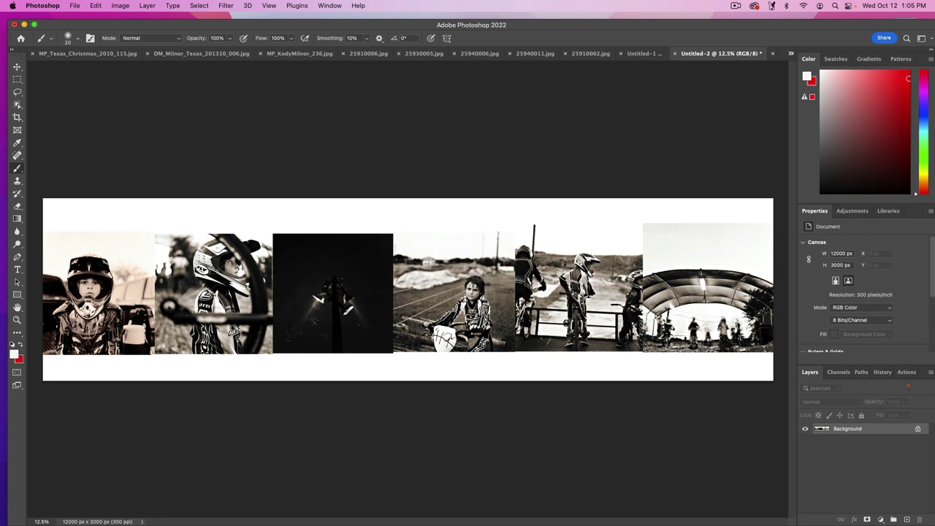
# Loop the fifth photo, the tunnel photo and the lamp post in white, undoing each loop.
pyautogui.moveTo(577, 255)
pyautogui.mouseDown()
pyautogui.moveTo(605, 275)
pyautogui.moveTo(593, 257)
pyautogui.mouseUp()
pyautogui.moveTo(724, 261)
pyautogui.mouseDown()
pyautogui.moveTo(683, 342)
pyautogui.moveTo(712, 272)
pyautogui.mouseUp()
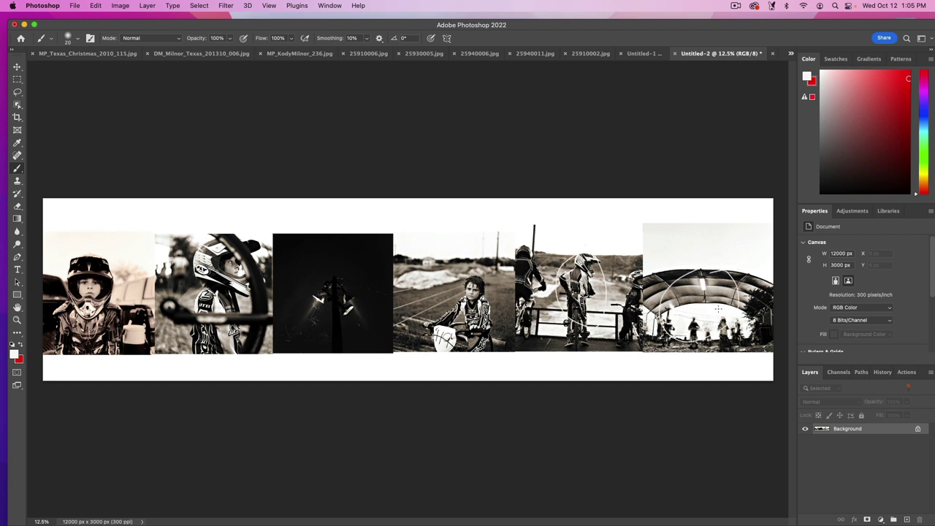
pyautogui.press('super+z')
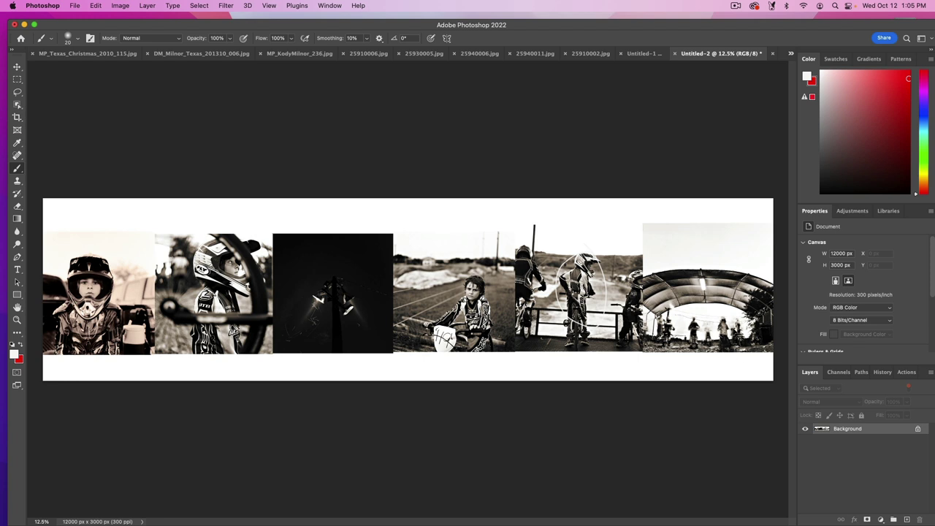
pyautogui.press('super+z')
pyautogui.moveTo(358, 275); pyautogui.dragTo(301, 310)
pyautogui.moveTo(358, 327); pyautogui.dragTo(385, 305)
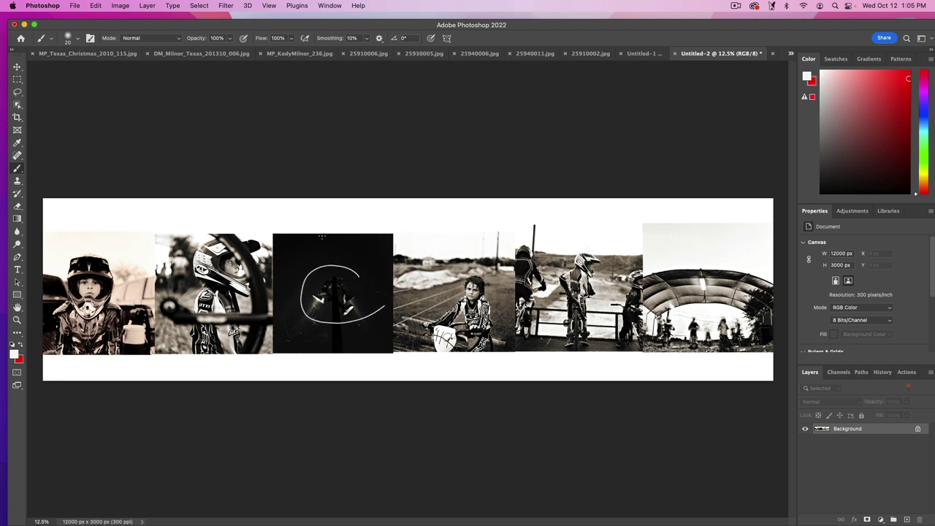
pyautogui.press('super+z')
pyautogui.click(791, 54)
# On Untitled-3, try white loops around the right-hand boy and left-hand rider, undoing each.
pyautogui.click(822, 162)
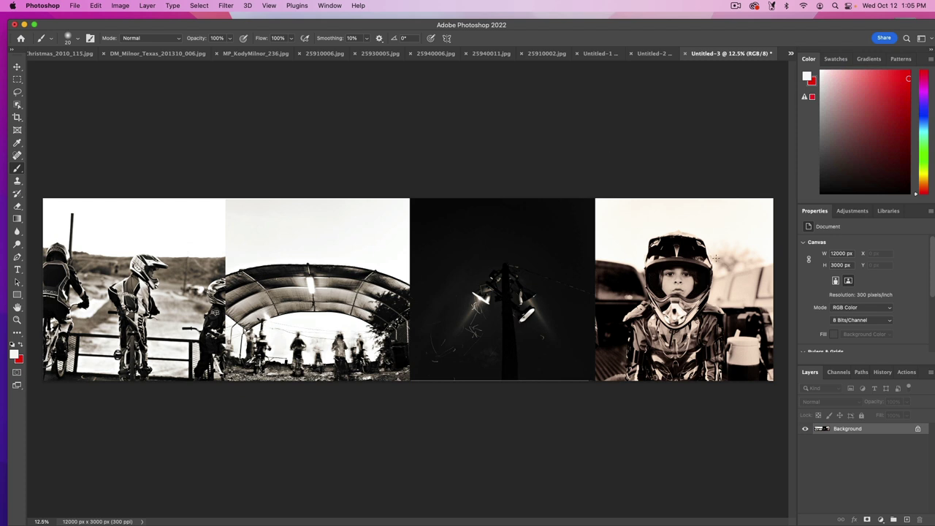
pyautogui.moveTo(716, 257)
pyautogui.mouseDown()
pyautogui.moveTo(621, 274)
pyautogui.moveTo(626, 328)
pyautogui.moveTo(711, 303)
pyautogui.moveTo(690, 252)
pyautogui.mouseUp()
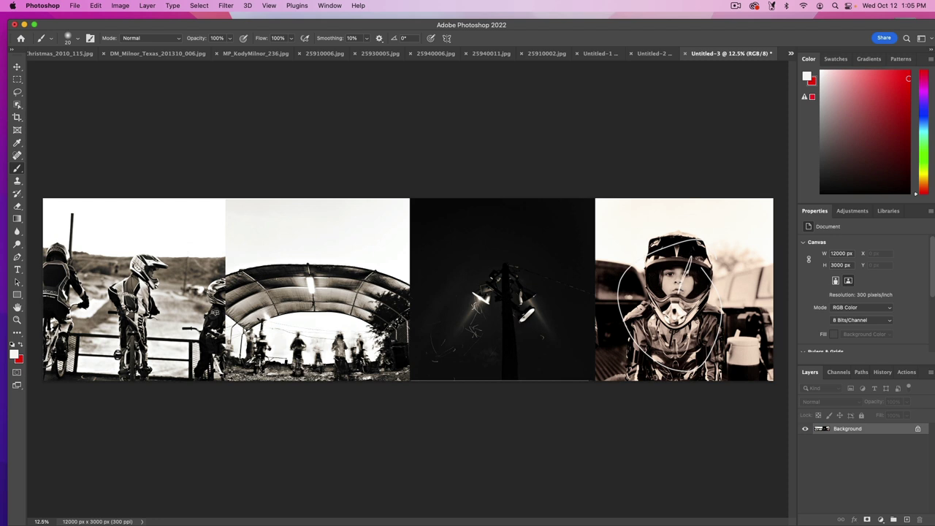
pyautogui.press('super+z')
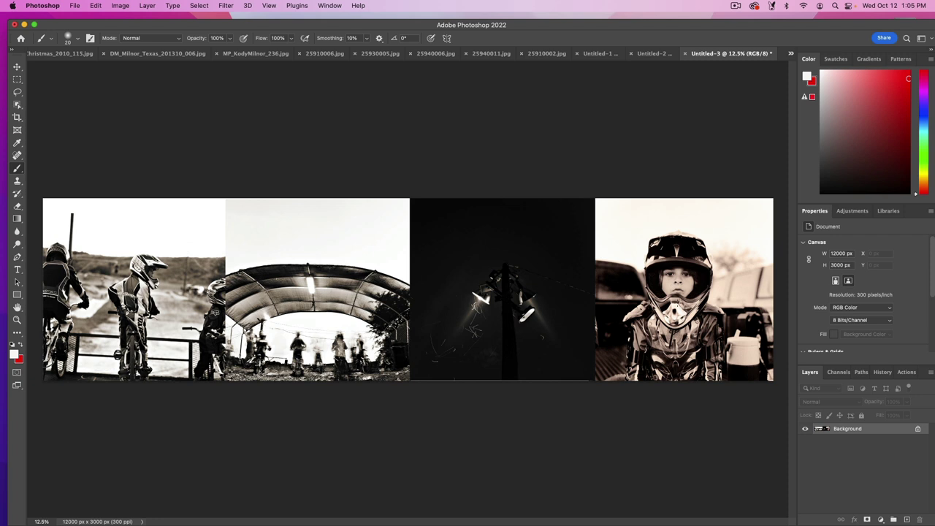
pyautogui.moveTo(714, 278)
pyautogui.mouseDown()
pyautogui.moveTo(630, 277)
pyautogui.moveTo(656, 330)
pyautogui.mouseUp()
pyautogui.press('super+z')
pyautogui.moveTo(111, 260); pyautogui.dragTo(195, 278)
pyautogui.press('super+z')
pyautogui.moveTo(114, 284); pyautogui.dragTo(196, 285)
pyautogui.press('super+z')
# Sketch and undo an arrow over the arch, a curve, a V on the lamp photo and a line across all photos.
pyautogui.moveTo(115, 259)
pyautogui.mouseDown()
pyautogui.moveTo(305, 293)
pyautogui.moveTo(278, 306)
pyautogui.moveTo(322, 291)
pyautogui.moveTo(278, 280)
pyautogui.mouseUp()
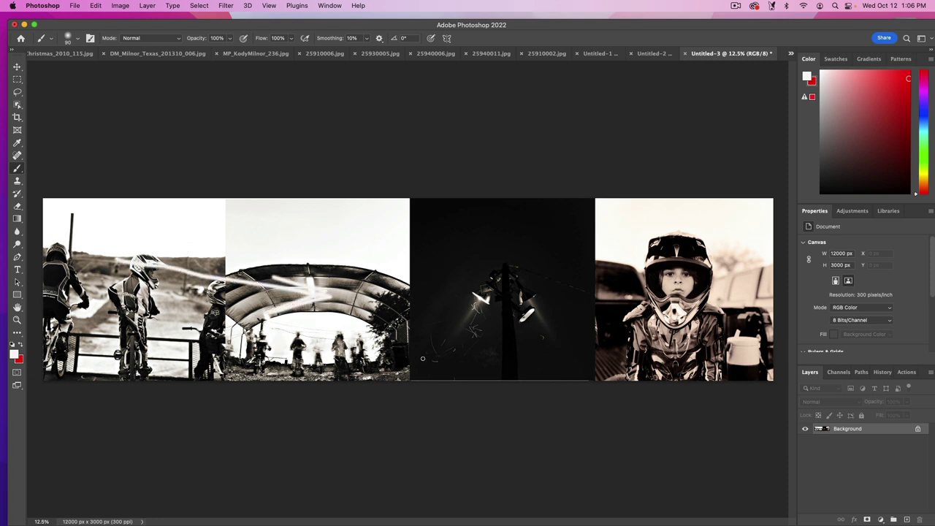
pyautogui.press('super+z')
pyautogui.moveTo(121, 241)
pyautogui.mouseDown()
pyautogui.moveTo(157, 384)
pyautogui.moveTo(146, 365)
pyautogui.mouseUp()
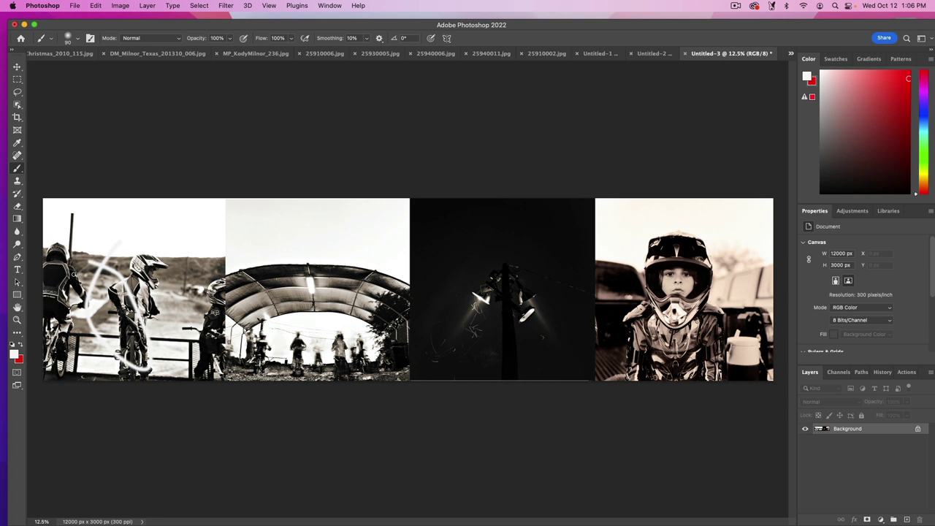
pyautogui.press('super+z')
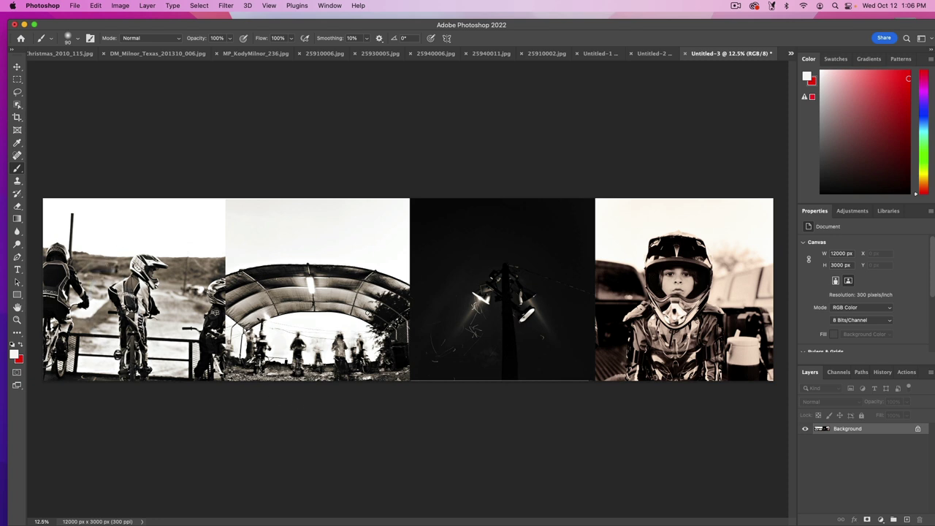
pyautogui.moveTo(471, 262); pyautogui.dragTo(509, 292)
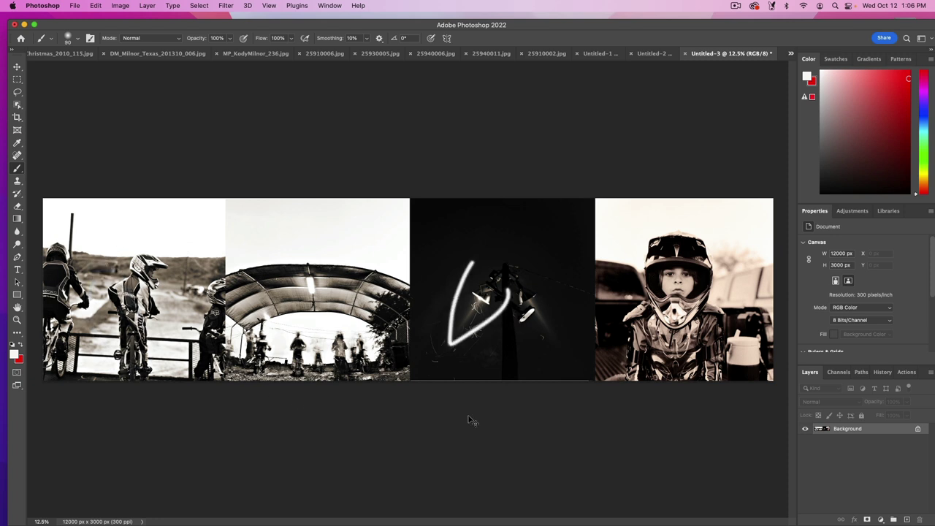
pyautogui.press('super+z')
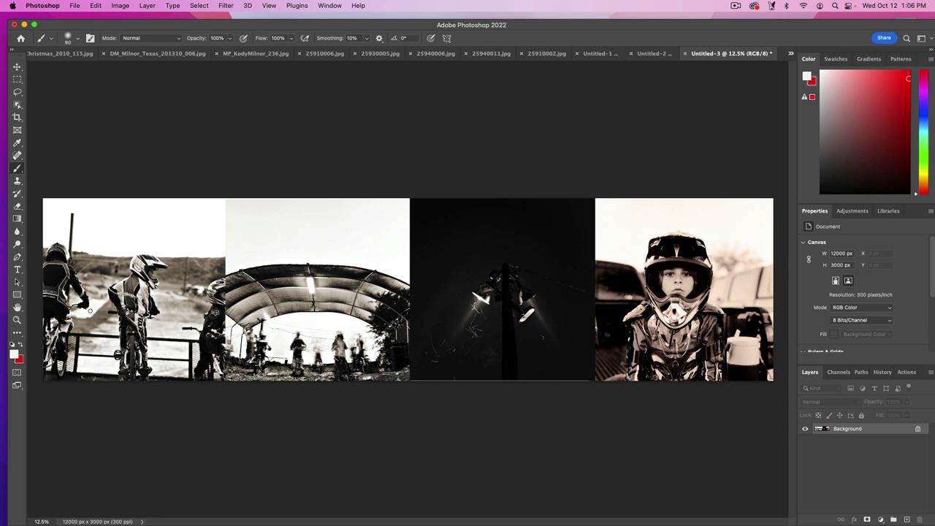
pyautogui.moveTo(90, 312)
pyautogui.mouseDown()
pyautogui.moveTo(342, 301)
pyautogui.moveTo(573, 322)
pyautogui.moveTo(772, 297)
pyautogui.mouseUp()
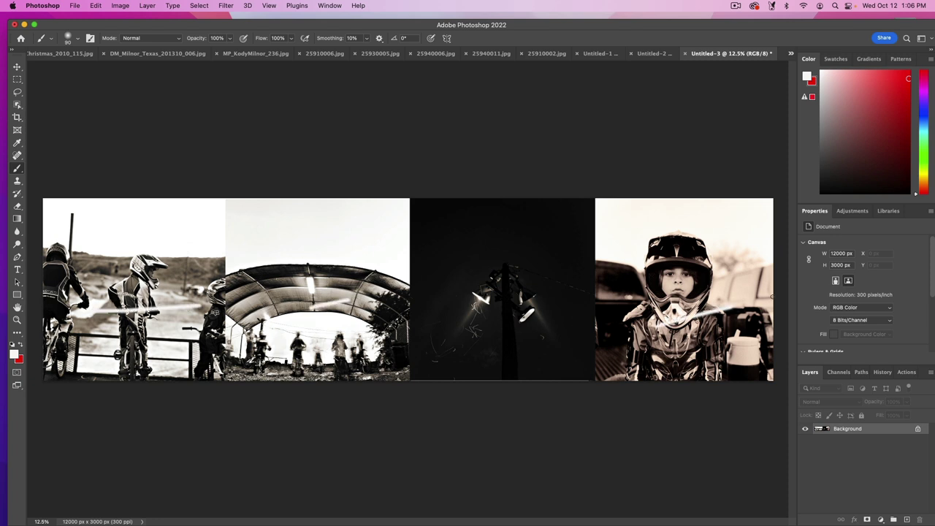
pyautogui.press('super+z')
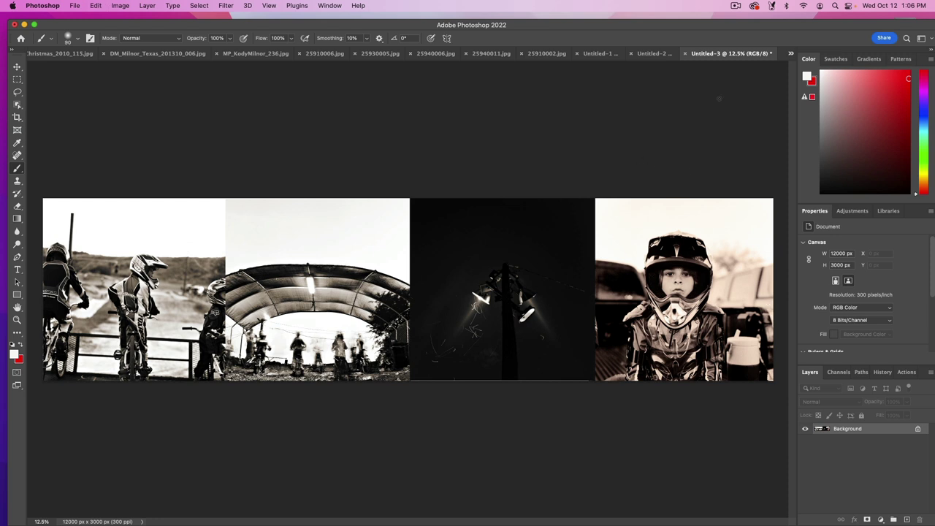
pyautogui.click(791, 53)
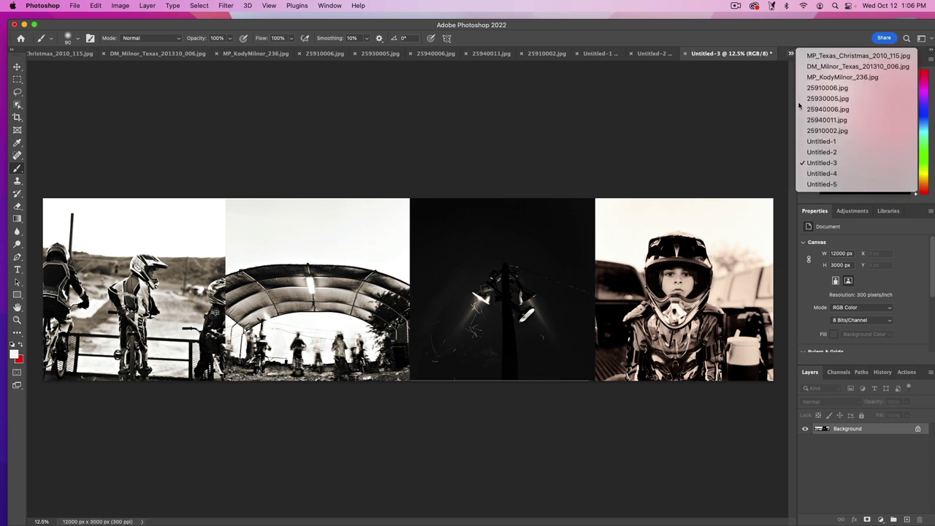
# Switch to the Untitled-4 strip and undo a trial loop around the helmeted boy.
pyautogui.click(818, 173)
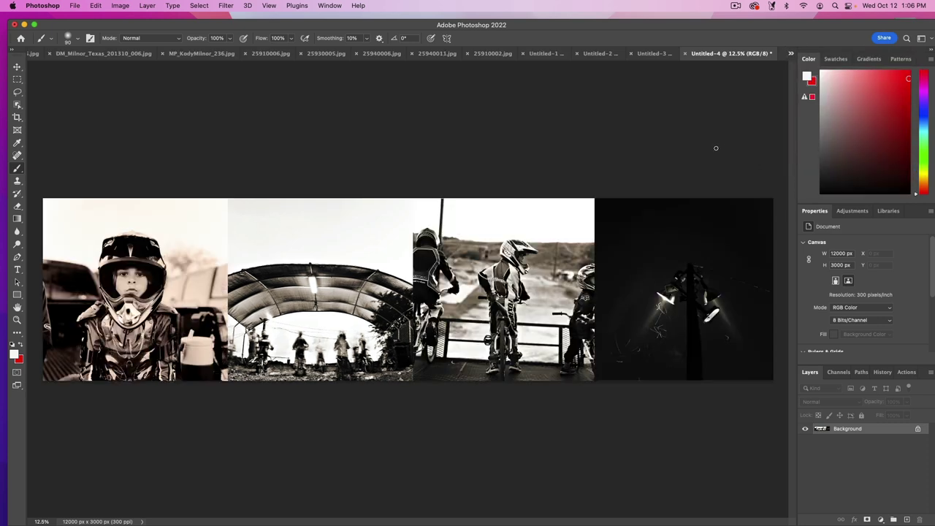
pyautogui.moveTo(97, 227)
pyautogui.mouseDown()
pyautogui.moveTo(130, 367)
pyautogui.moveTo(157, 216)
pyautogui.mouseUp()
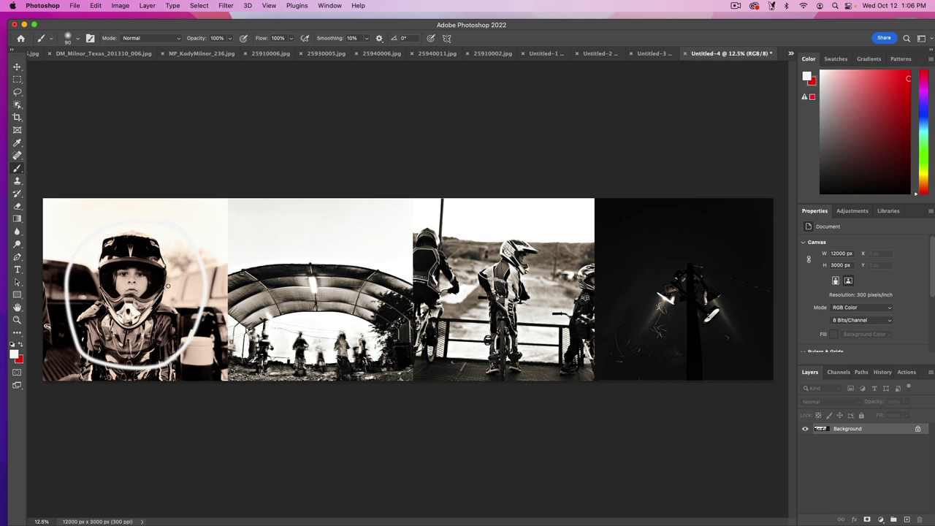
pyautogui.press('super+z')
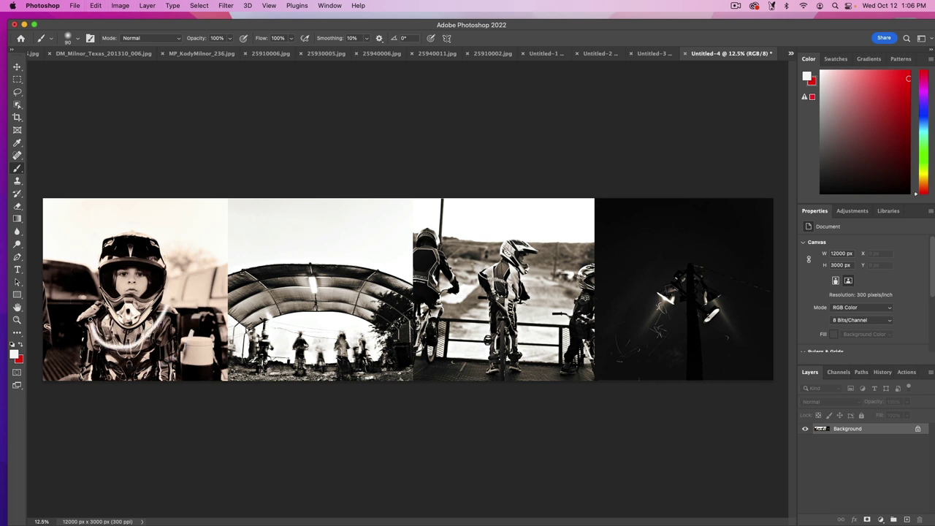
pyautogui.press('super+z')
# Sketch trial marks over the boy's chest and the tunnel arch, then undo them.
pyautogui.moveTo(85, 310); pyautogui.dragTo(81, 332)
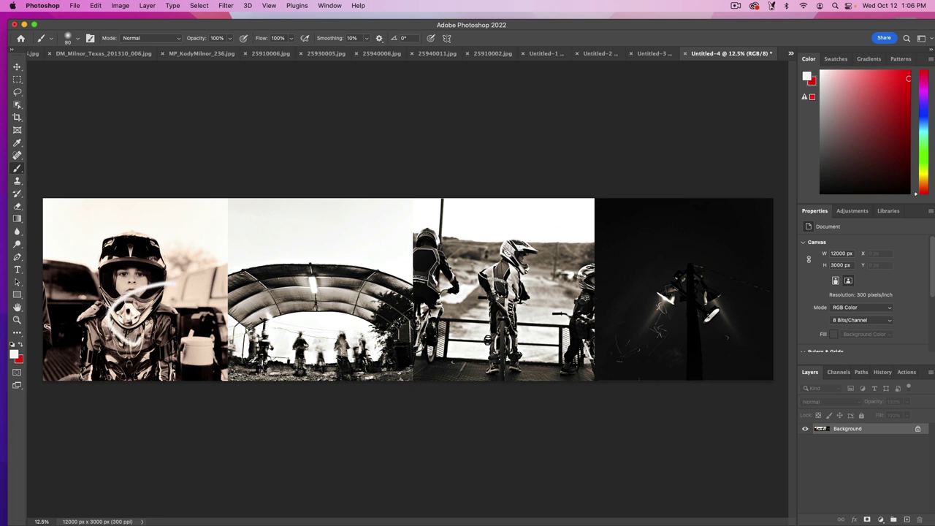
pyautogui.moveTo(333, 285)
pyautogui.mouseDown()
pyautogui.moveTo(257, 328)
pyautogui.moveTo(335, 311)
pyautogui.mouseUp()
pyautogui.moveTo(298, 286); pyautogui.dragTo(244, 277)
pyautogui.press('super+z')
pyautogui.press('super+z')
pyautogui.press('super+z')
pyautogui.press('super+z')
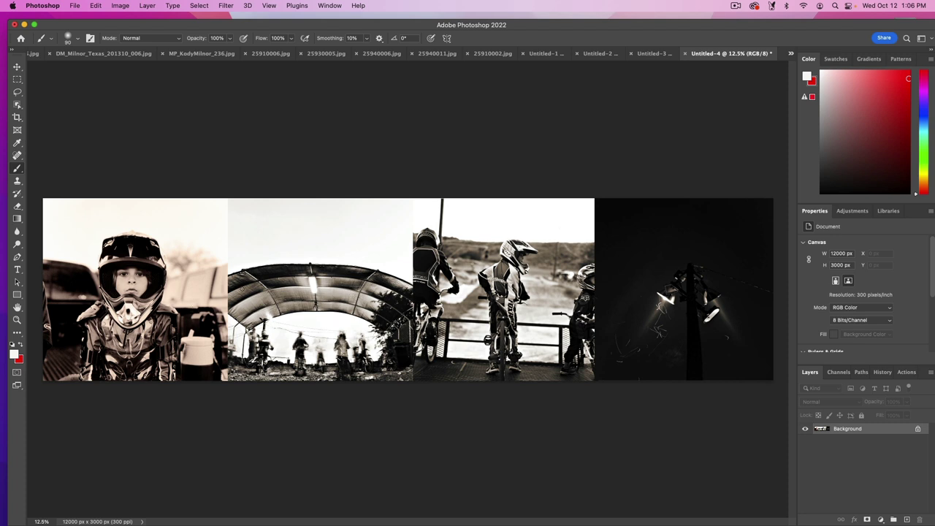
# Loop the third-photo rider and the fourth-photo lamp, undoing each mark.
pyautogui.moveTo(537, 256)
pyautogui.mouseDown()
pyautogui.moveTo(466, 333)
pyautogui.moveTo(513, 267)
pyautogui.mouseUp()
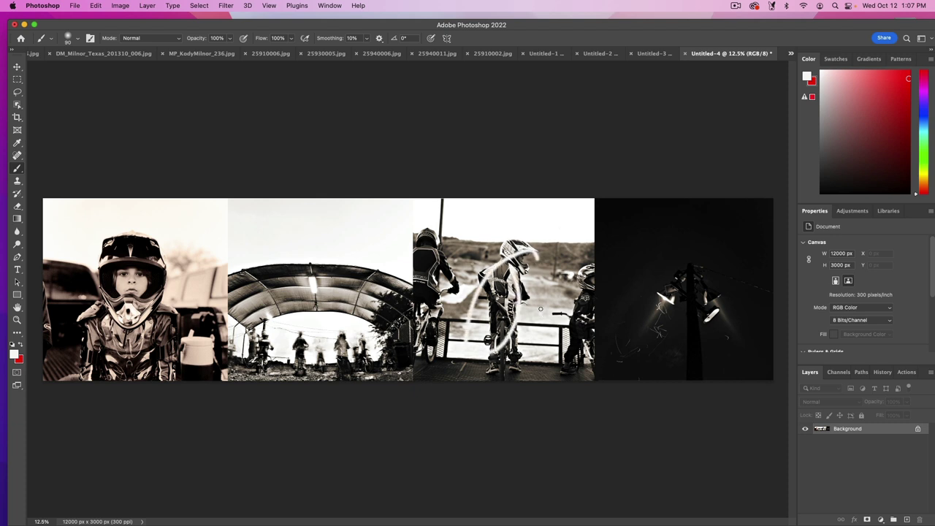
pyautogui.press('super+z')
pyautogui.press('super+z')
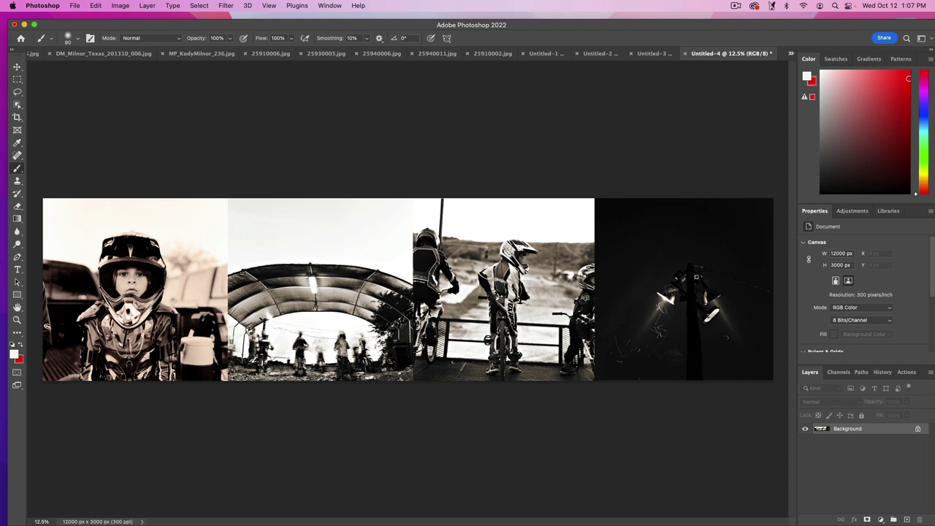
pyautogui.moveTo(696, 277)
pyautogui.mouseDown()
pyautogui.moveTo(642, 290)
pyautogui.moveTo(717, 316)
pyautogui.moveTo(701, 263)
pyautogui.mouseUp()
pyautogui.press('super+z')
pyautogui.click(790, 54)
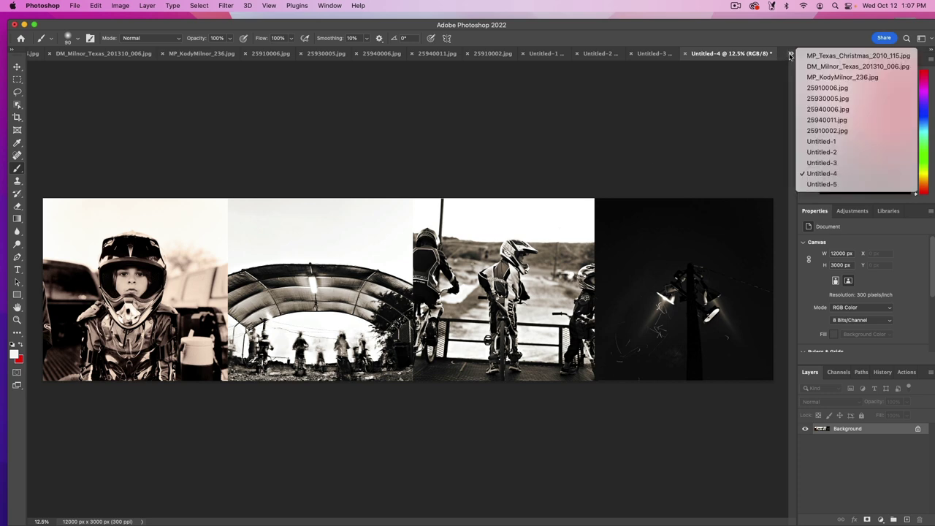
# On Untitled-5, streak white across the boy's face and undo a trial line over photos two and three.
pyautogui.click(802, 184)
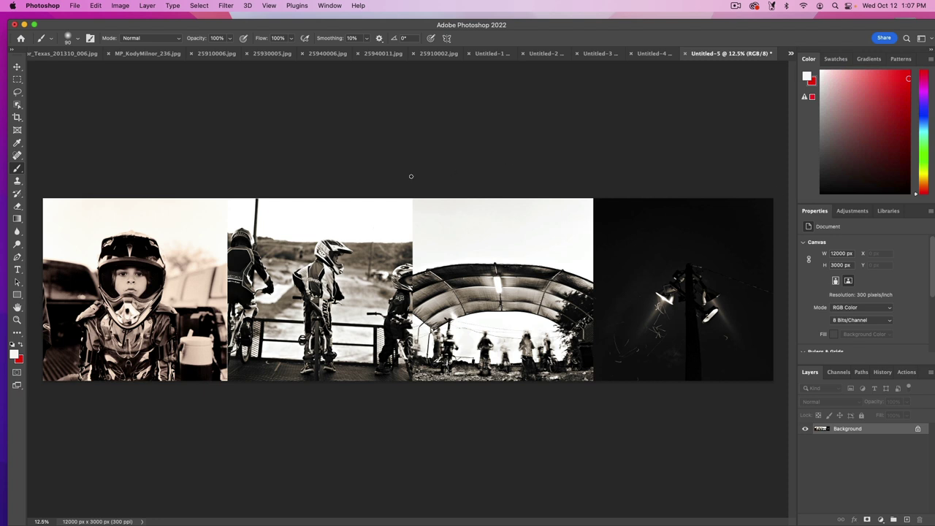
pyautogui.moveTo(91, 300); pyautogui.dragTo(165, 301)
pyautogui.moveTo(283, 249); pyautogui.dragTo(333, 296)
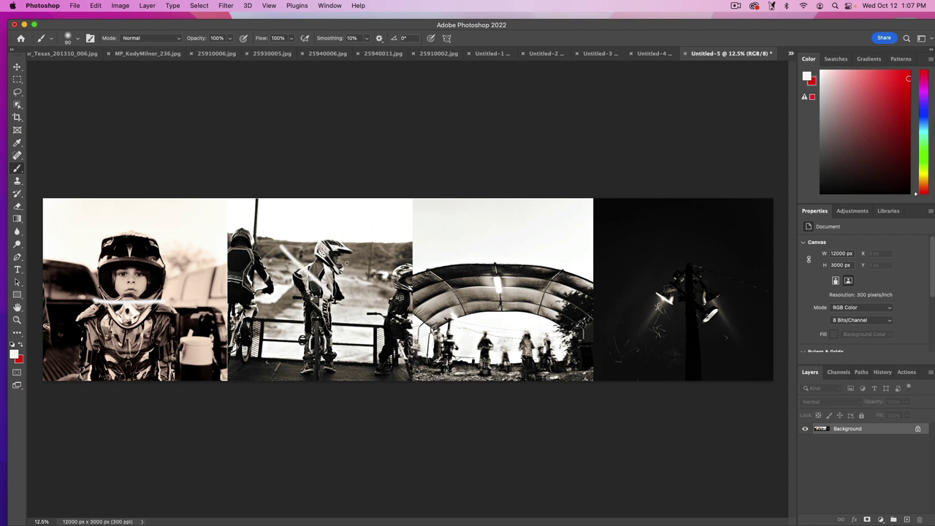
pyautogui.moveTo(348, 263)
pyautogui.mouseDown()
pyautogui.moveTo(461, 287)
pyautogui.moveTo(435, 296)
pyautogui.moveTo(463, 269)
pyautogui.mouseUp()
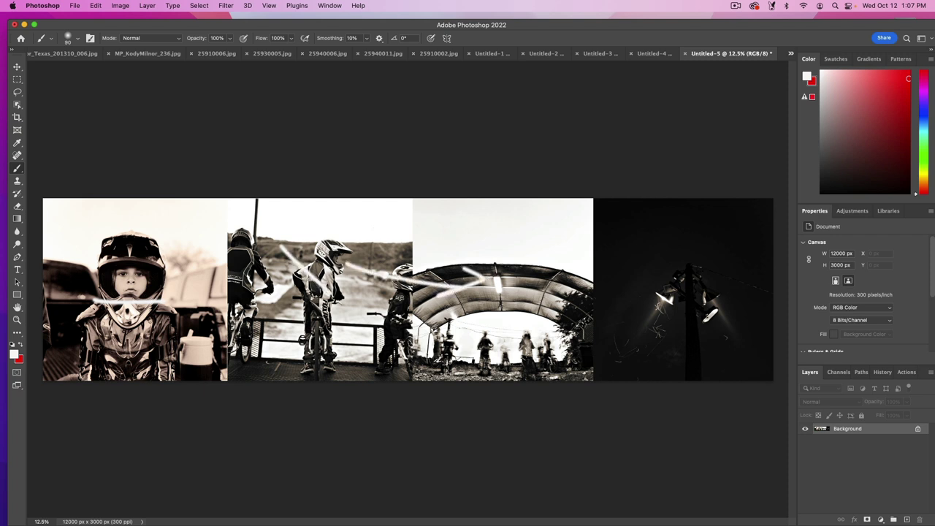
pyautogui.press('super+z')
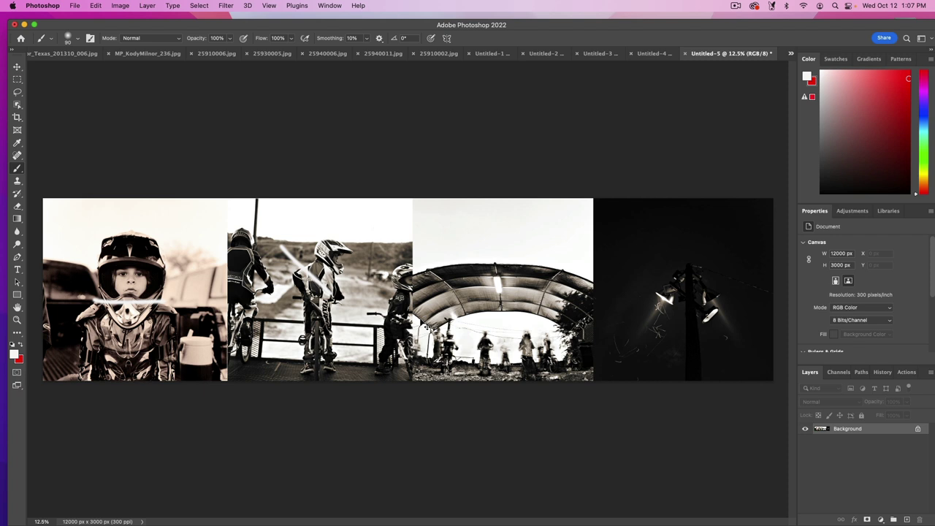
# Try a hooked mark and an arrow pointing at the lamp photo, undoing both.
pyautogui.moveTo(632, 262)
pyautogui.mouseDown()
pyautogui.moveTo(688, 291)
pyautogui.moveTo(695, 268)
pyautogui.mouseUp()
pyautogui.press('super+z')
pyautogui.moveTo(665, 309); pyautogui.dragTo(548, 318)
pyautogui.moveTo(689, 298)
pyautogui.mouseDown()
pyautogui.moveTo(641, 329)
pyautogui.moveTo(650, 291)
pyautogui.moveTo(631, 282)
pyautogui.mouseUp()
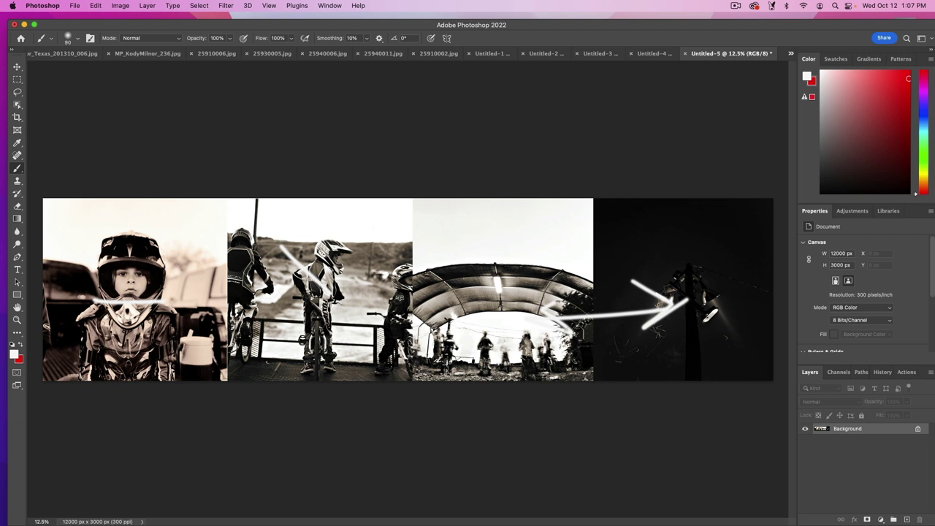
pyautogui.press('super+z')
pyautogui.press('super+z')
pyautogui.press('super+z')
pyautogui.press('super+z')
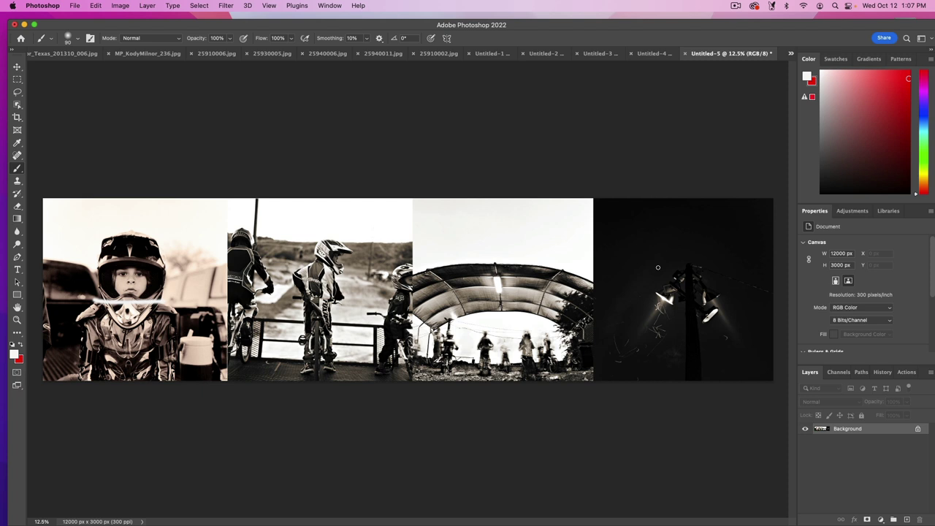
# Undo the face streak, then try and undo marks over the arch and tunnel roof.
pyautogui.press('super+z')
pyautogui.moveTo(528, 289)
pyautogui.mouseDown()
pyautogui.moveTo(502, 306)
pyautogui.moveTo(566, 290)
pyautogui.mouseUp()
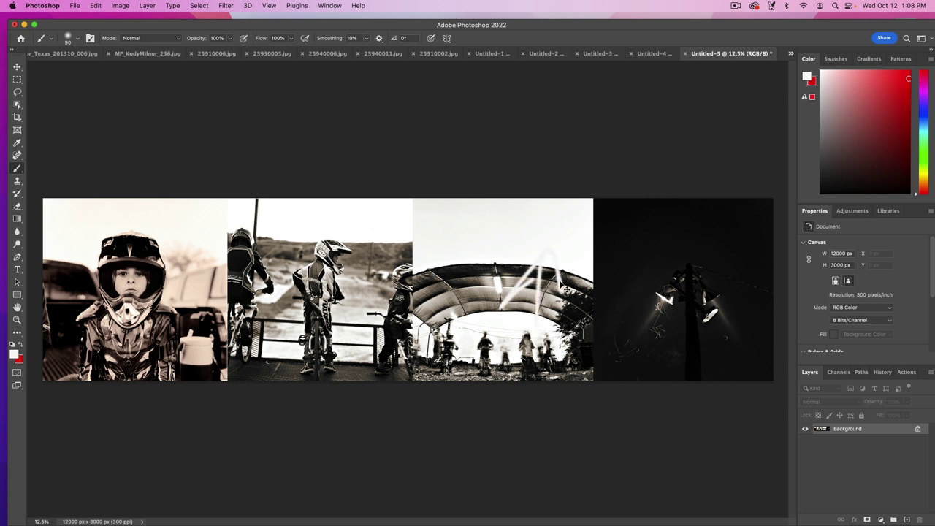
pyautogui.press('super+z')
pyautogui.press('super+z')
pyautogui.press('super+z')
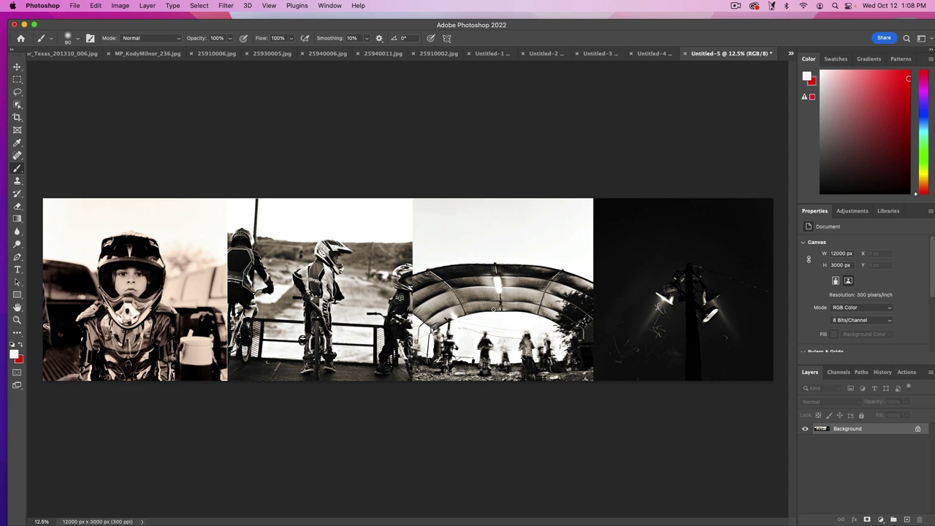
pyautogui.moveTo(452, 320)
pyautogui.mouseDown()
pyautogui.moveTo(498, 288)
pyautogui.moveTo(544, 314)
pyautogui.mouseUp()
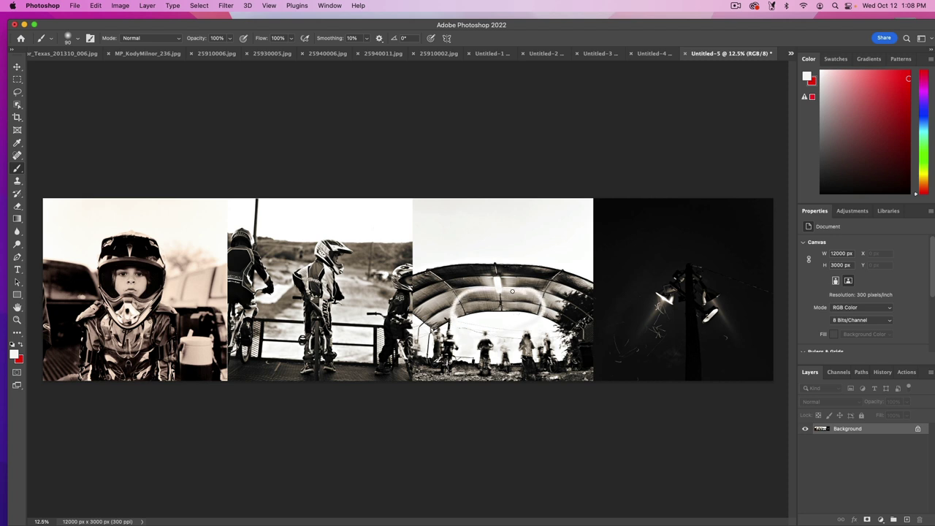
pyautogui.press('super+z')
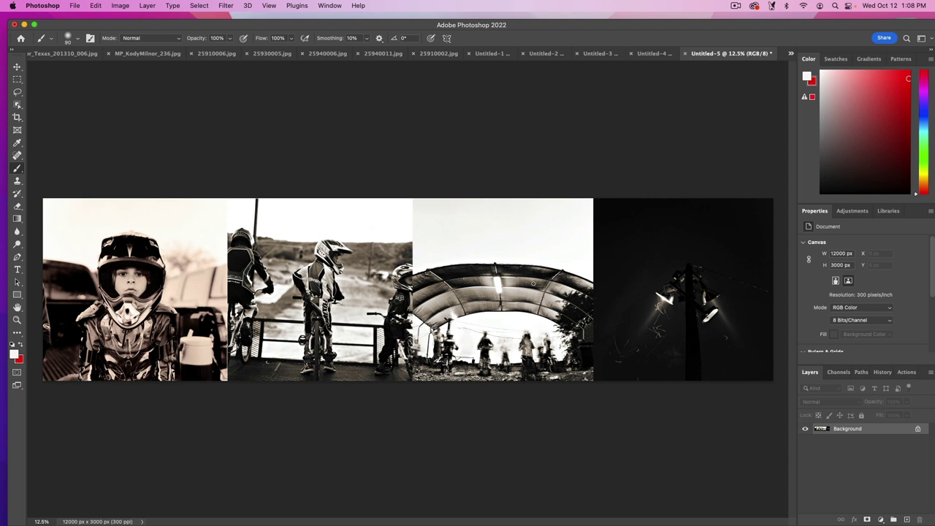
# Try marks under the riders and on the boy's helmet and eyes, undoing each stroke.
pyautogui.moveTo(558, 363); pyautogui.dragTo(479, 357)
pyautogui.press('super+z')
pyautogui.moveTo(107, 324)
pyautogui.mouseDown()
pyautogui.moveTo(117, 340)
pyautogui.moveTo(182, 284)
pyautogui.moveTo(73, 269)
pyautogui.moveTo(132, 315)
pyautogui.mouseUp()
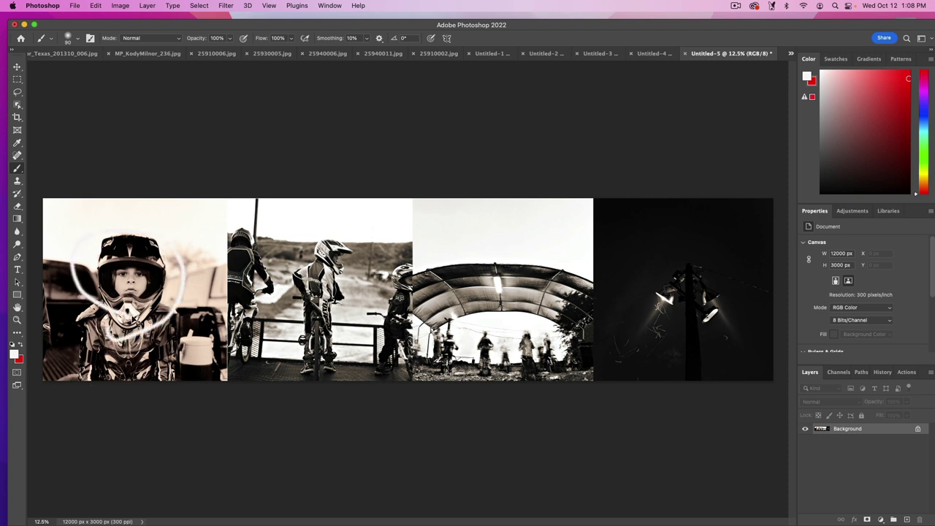
pyautogui.press('super+z')
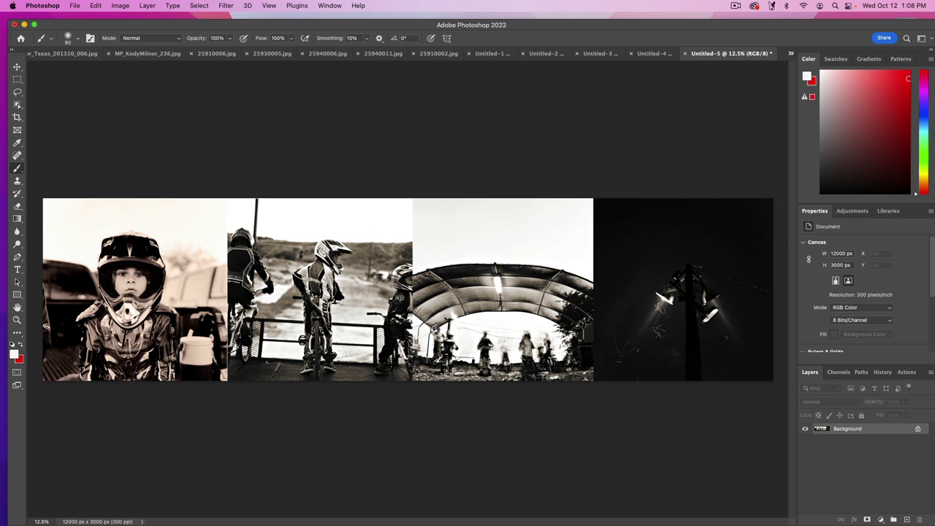
pyautogui.moveTo(136, 275); pyautogui.dragTo(114, 278)
pyautogui.press('super+z')
pyautogui.moveTo(102, 341)
pyautogui.mouseDown()
pyautogui.moveTo(534, 291)
pyautogui.moveTo(645, 304)
pyautogui.moveTo(633, 313)
pyautogui.moveTo(626, 287)
pyautogui.mouseUp()
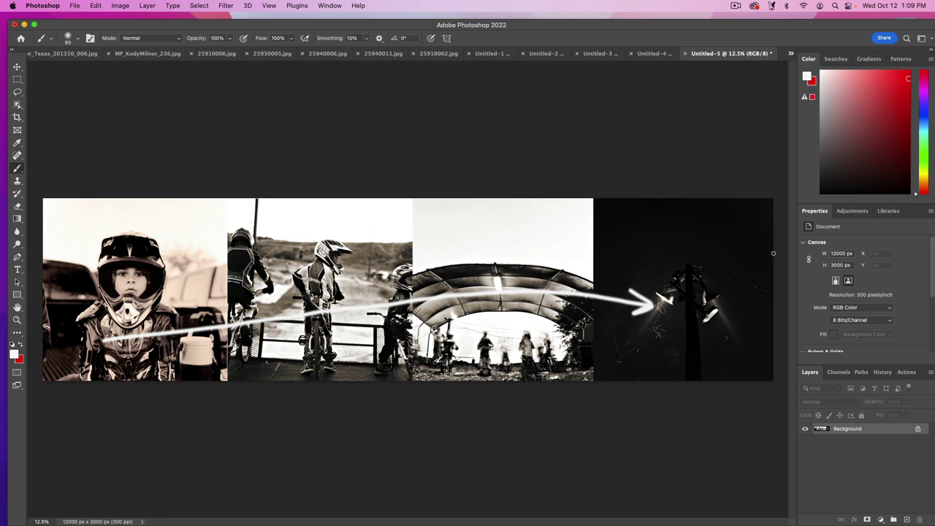
pyautogui.press('super+z')
pyautogui.press('super+z')
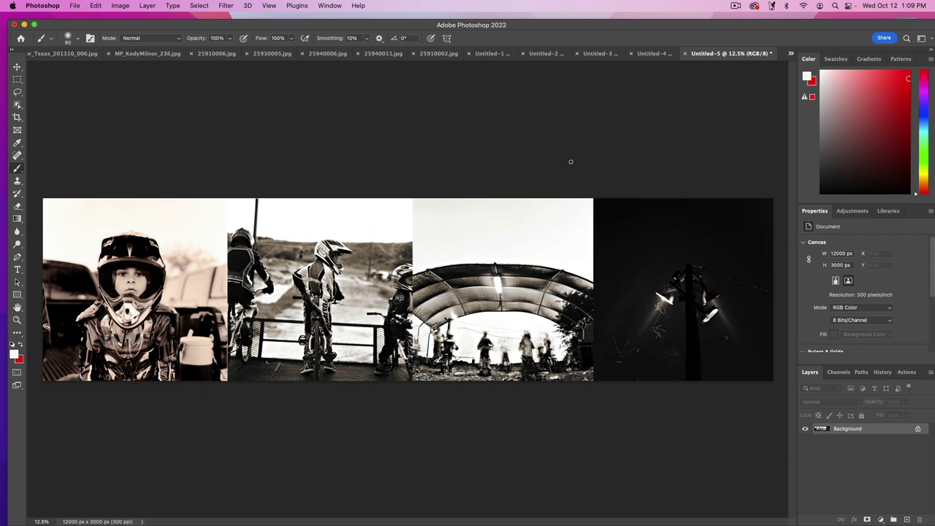